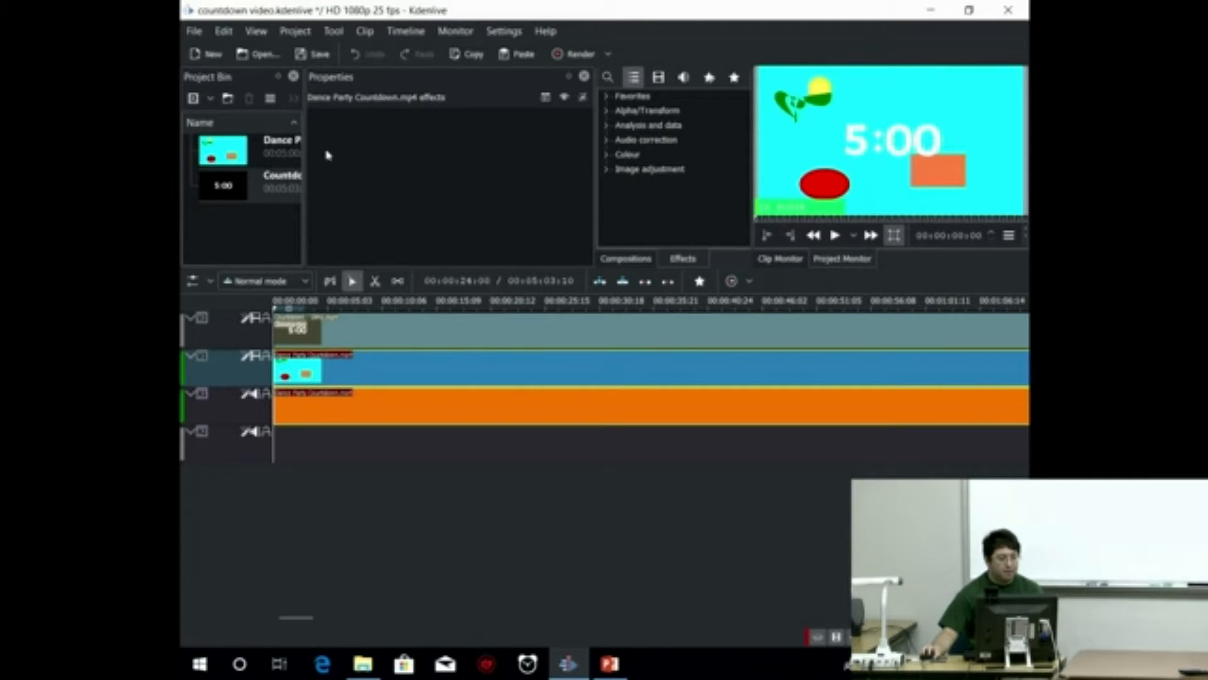
Widen the Project Bin so that the full clip names fit
left_click_drag(301, 139, 409, 135)
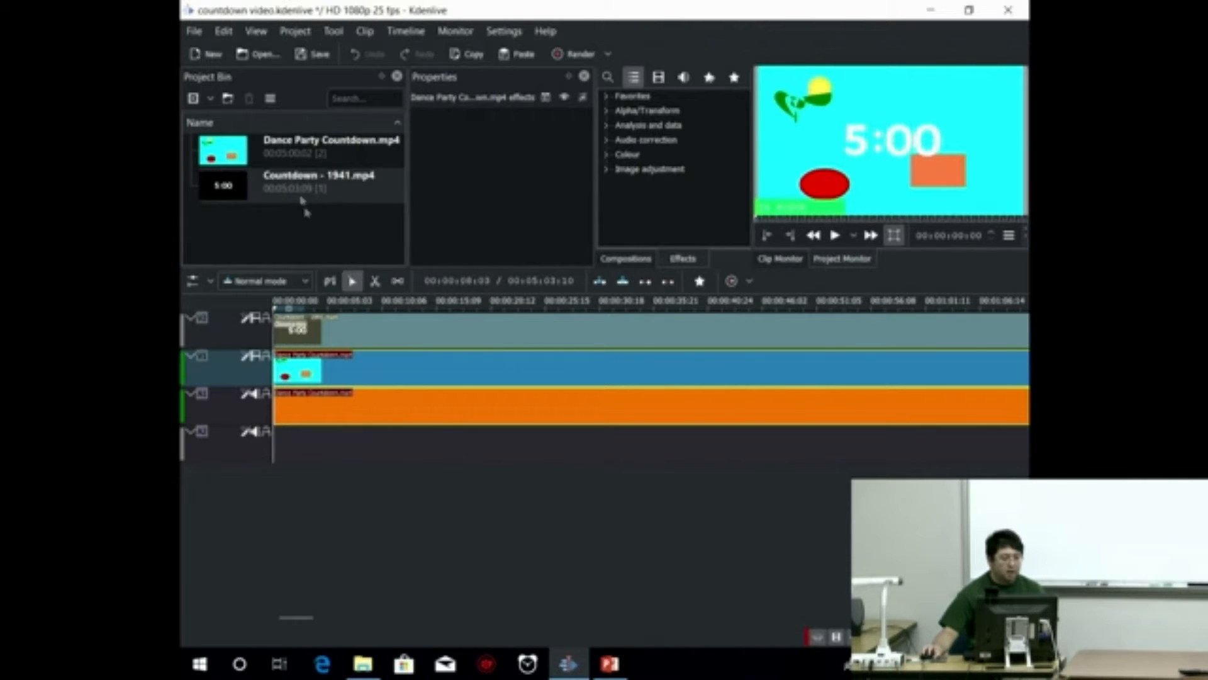
Try to import the Energetic Background Music Driving Rock Instrumental MP3 from drive E: into the Project Bin
left_click(210, 98)
left_click(214, 116)
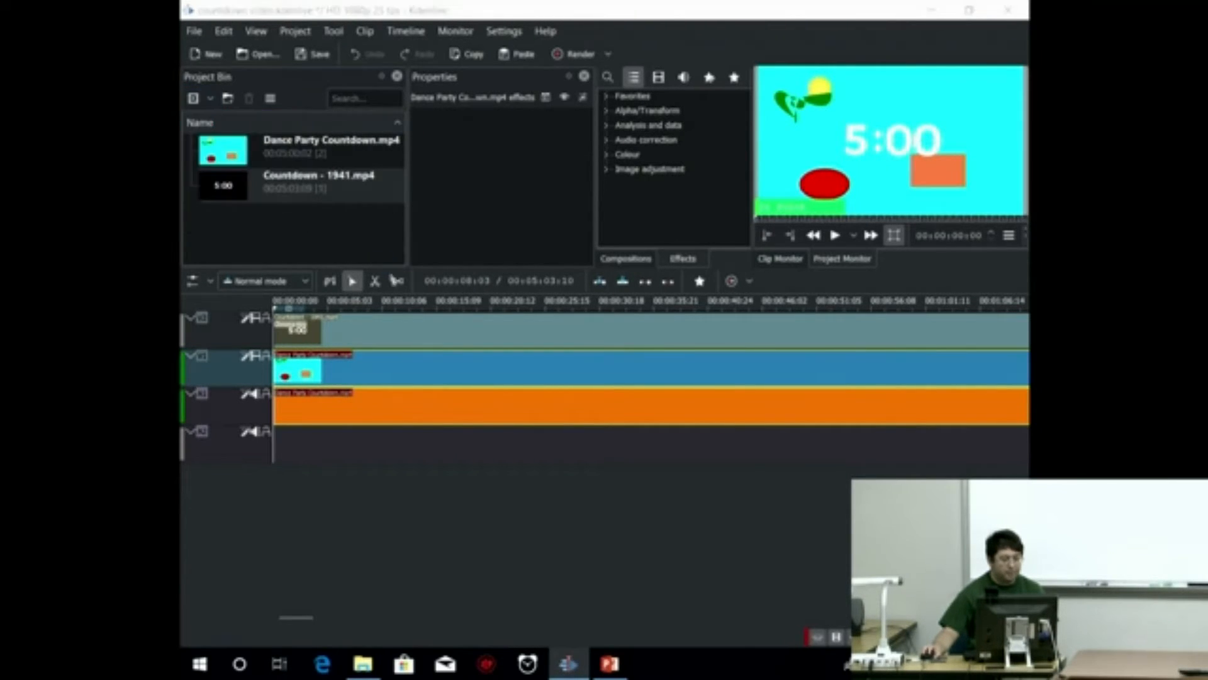
left_click(373, 393)
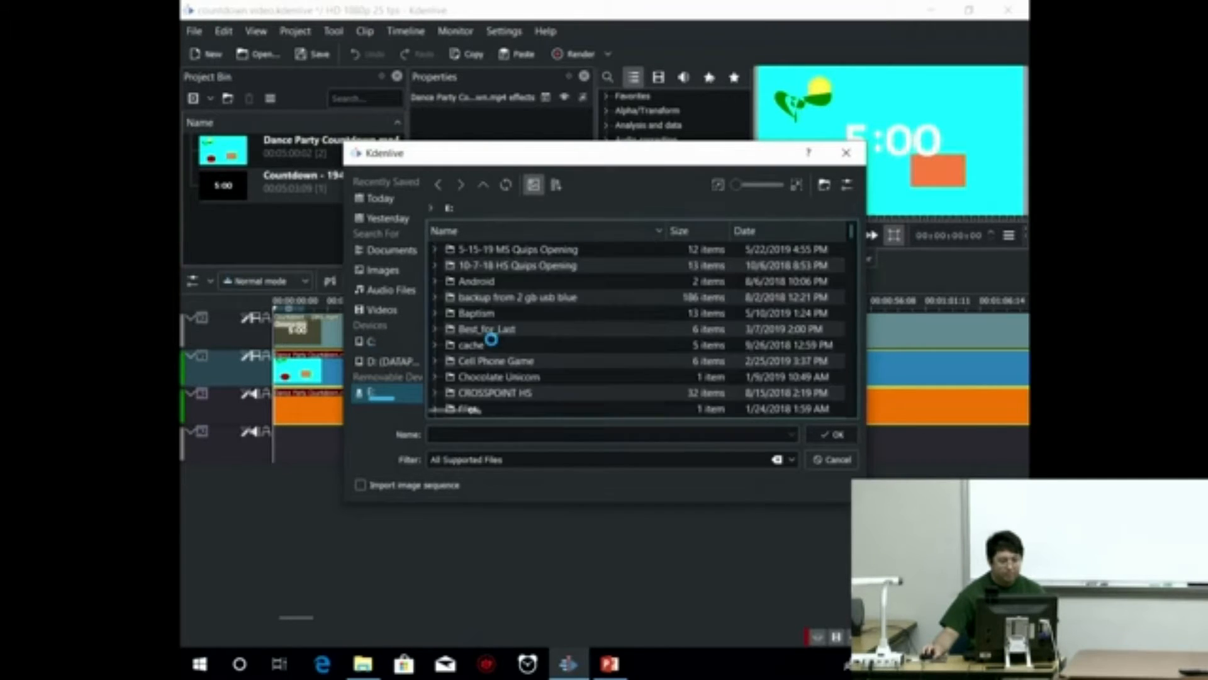
scroll(629, 358, "down", 2)
scroll(629, 358, "down", 15)
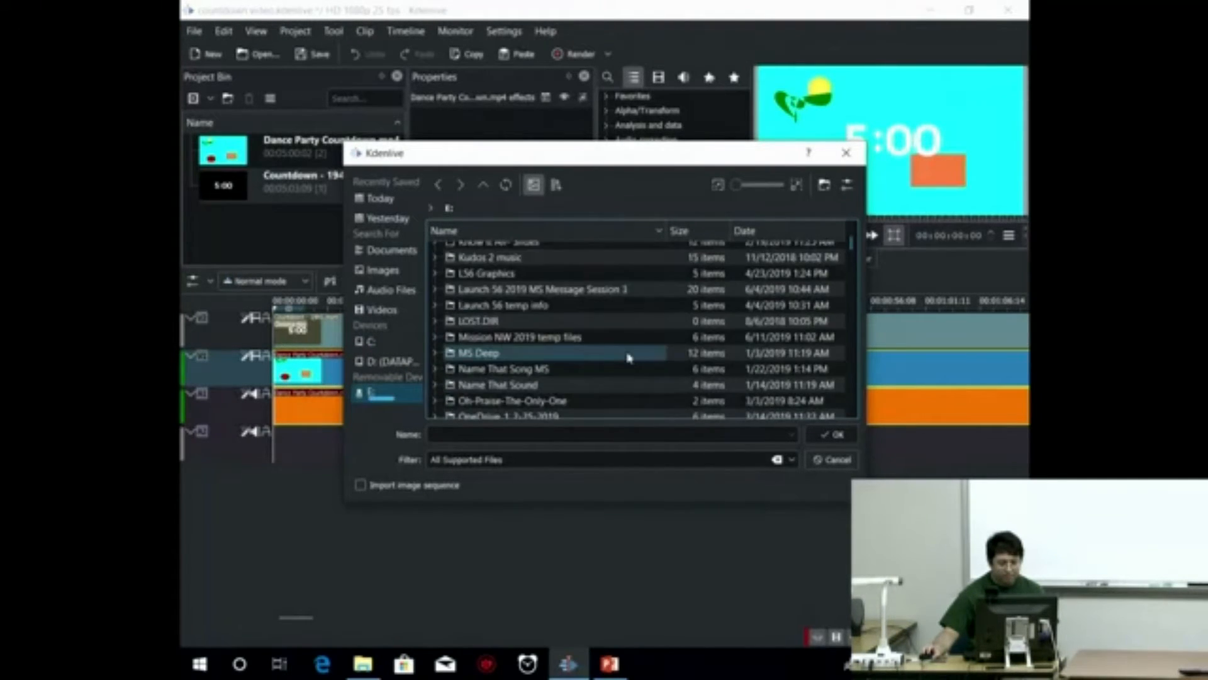
scroll(617, 357, "down", 7)
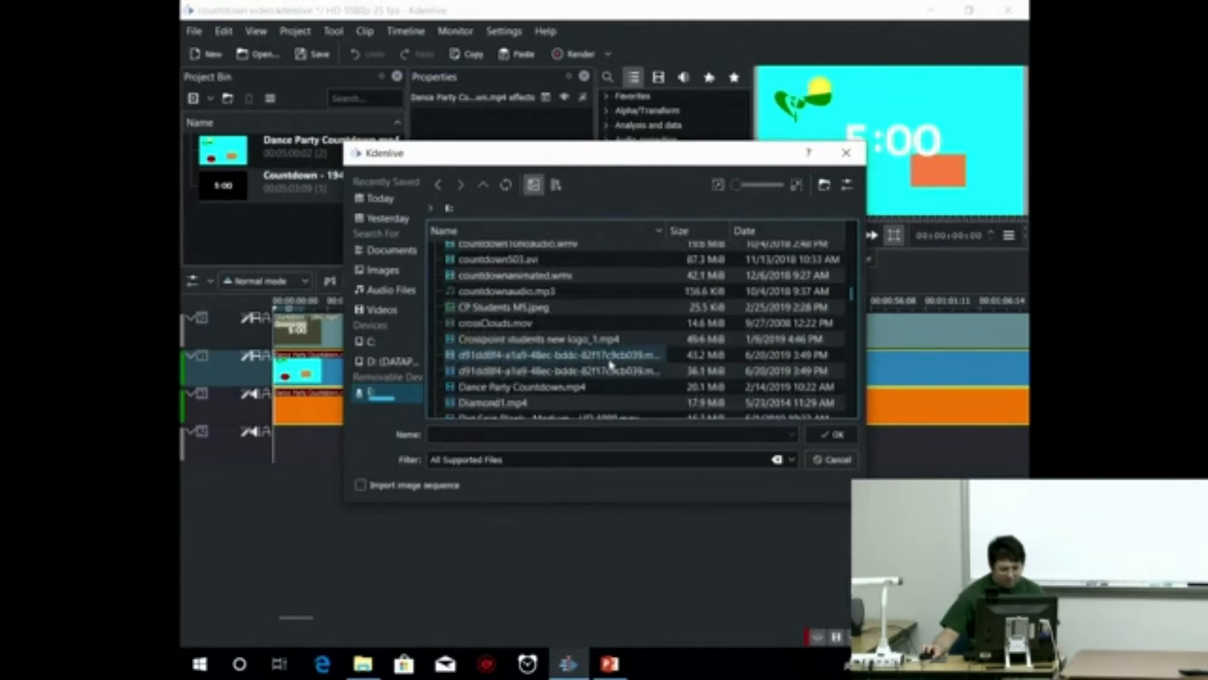
double_click(548, 364)
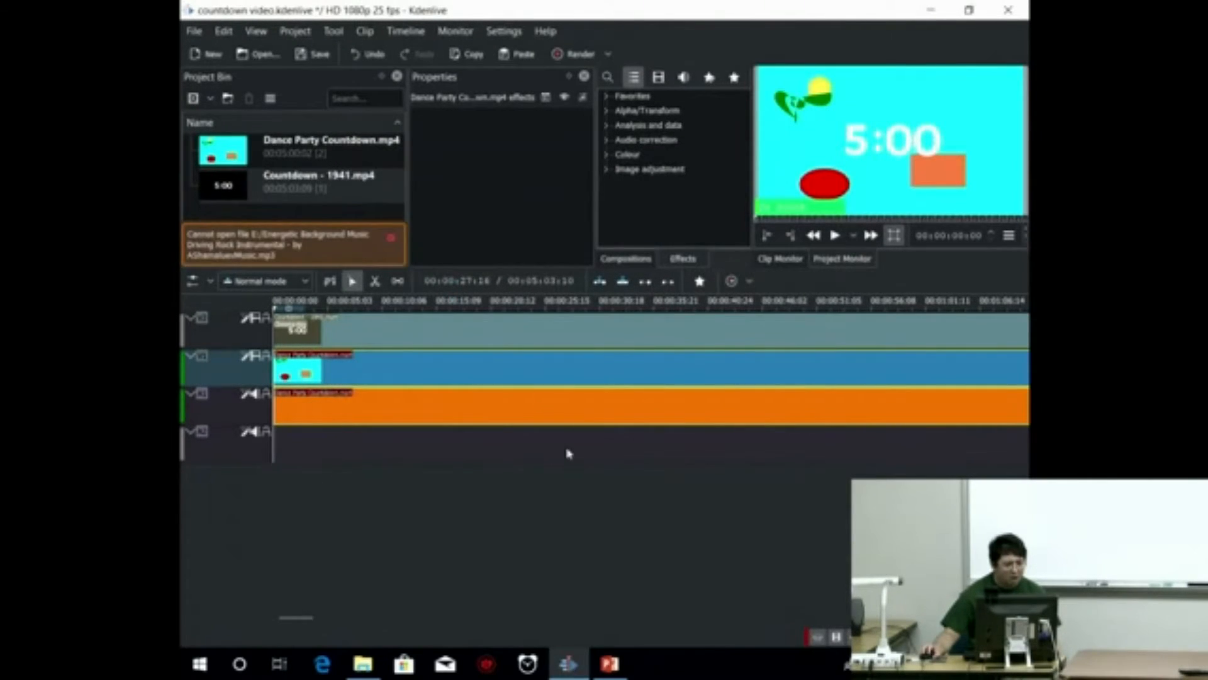
left_click(393, 240)
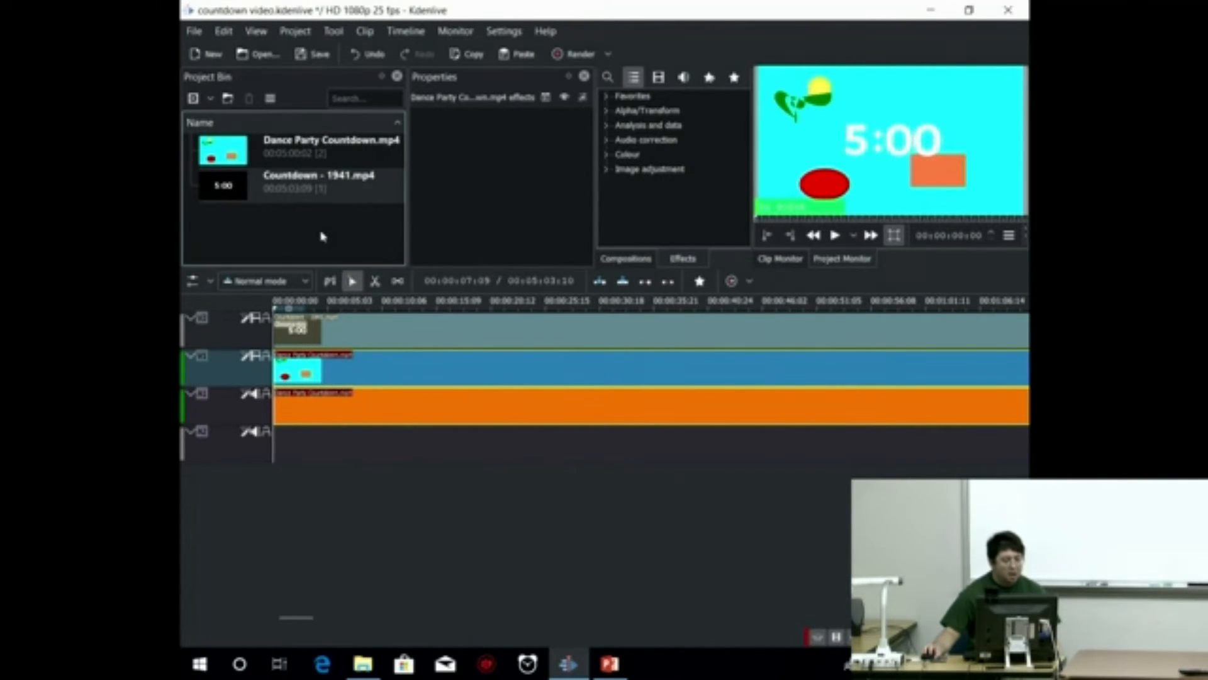
Try to import halfway.mp3 from drive E: into the Project Bin
left_click(212, 99)
left_click(228, 114)
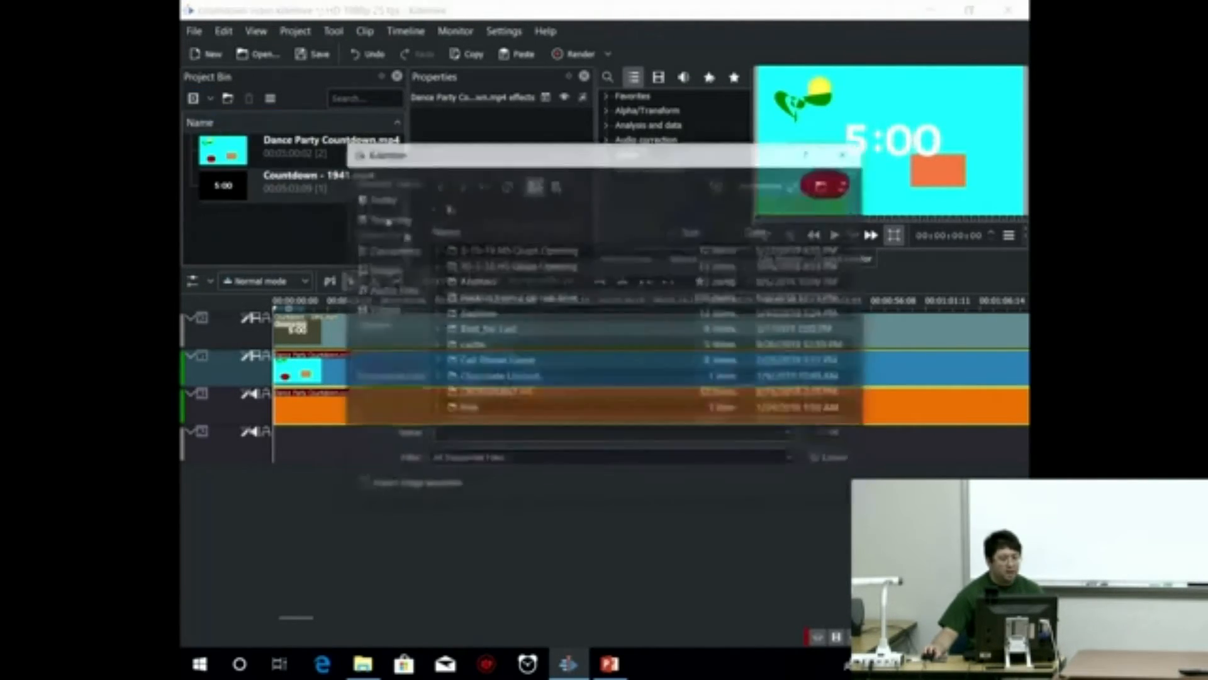
scroll(554, 389, "down", 3)
scroll(554, 389, "down", 15)
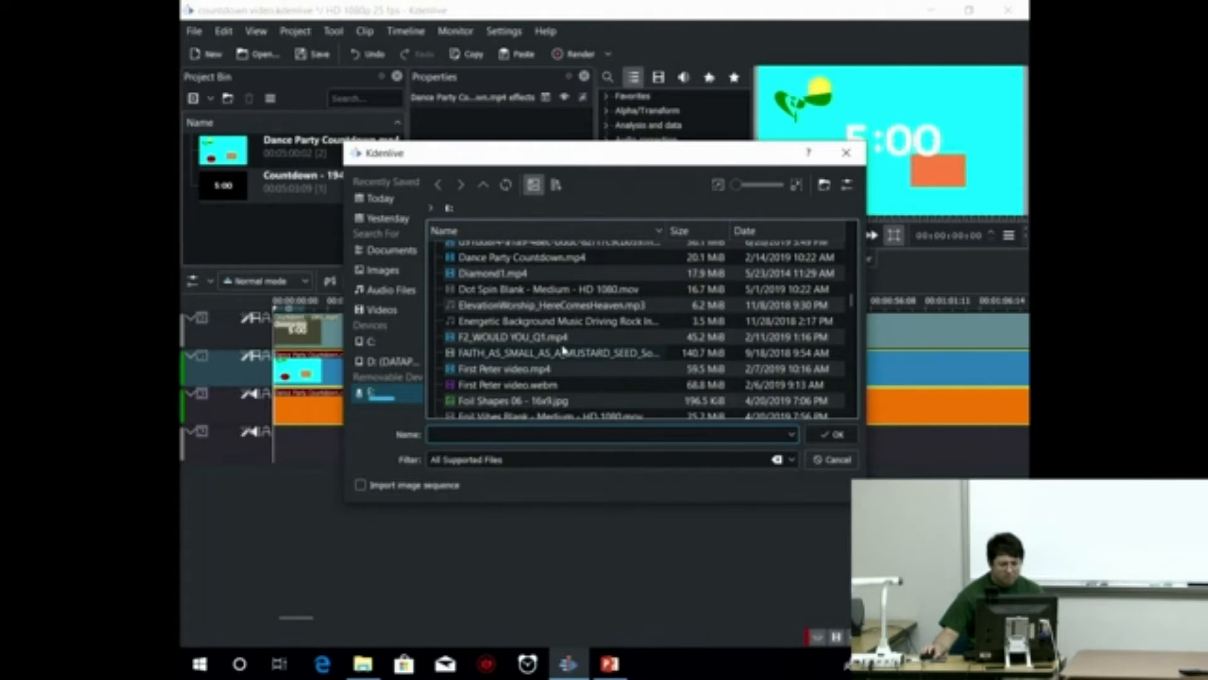
scroll(563, 349, "down", 6)
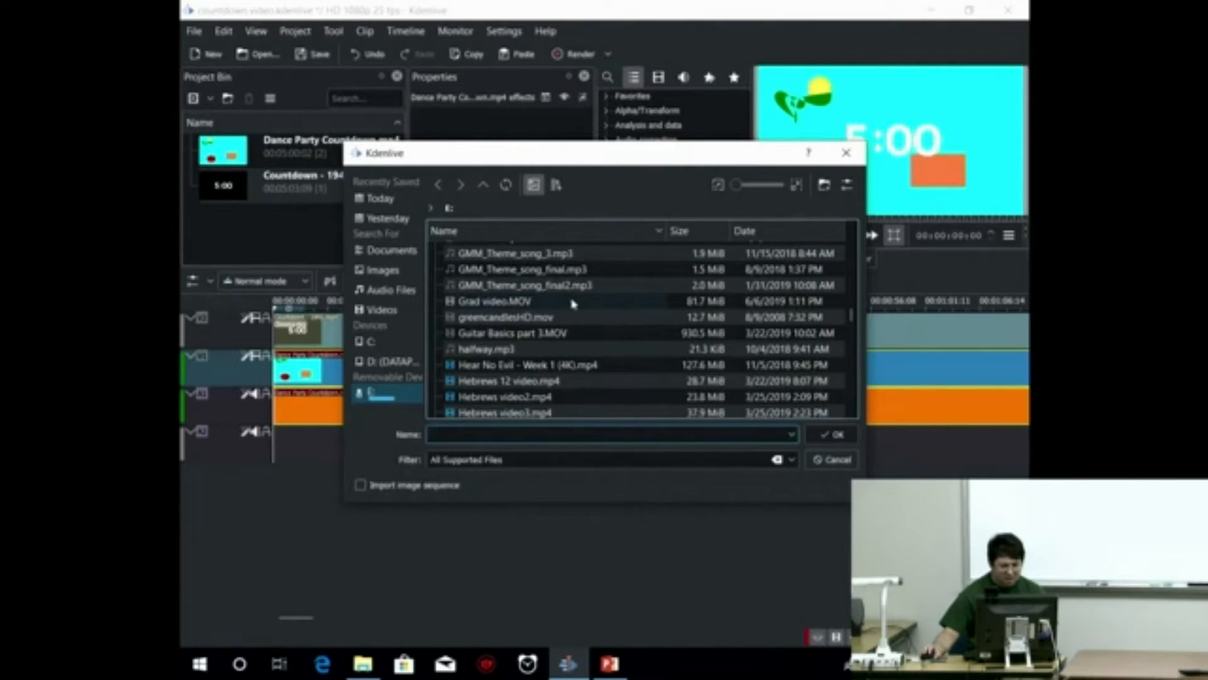
scroll(577, 312, "down", 1)
left_click(550, 310)
left_click(828, 435)
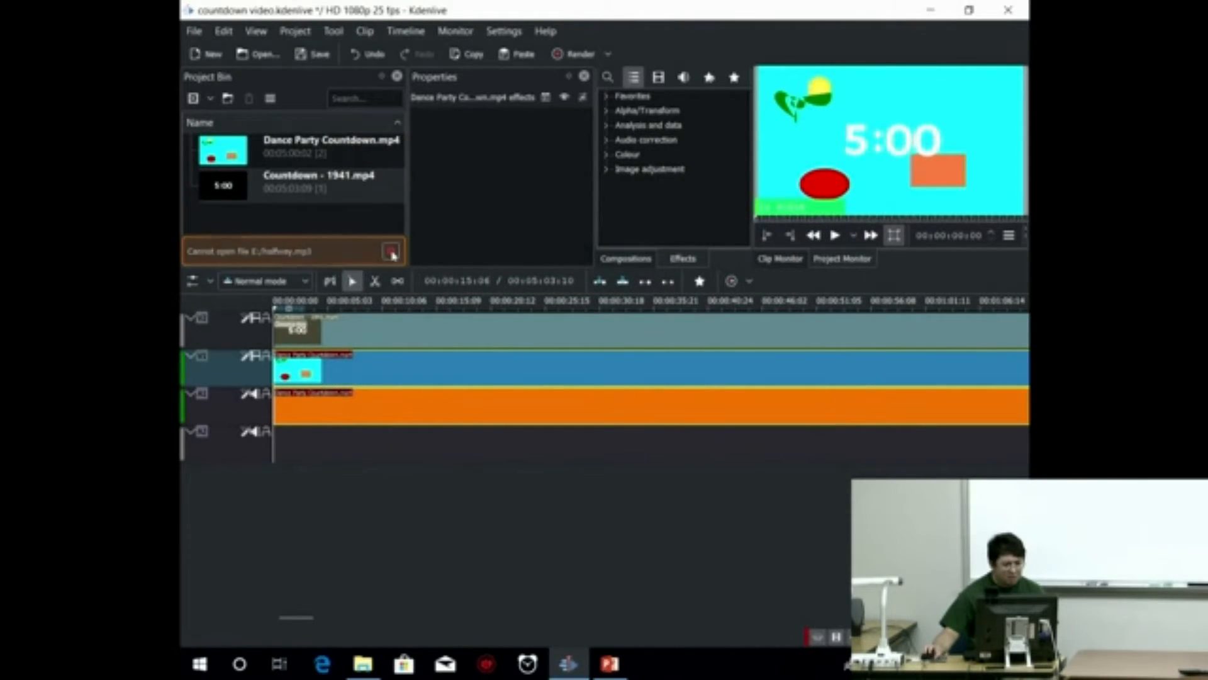
left_click(391, 252)
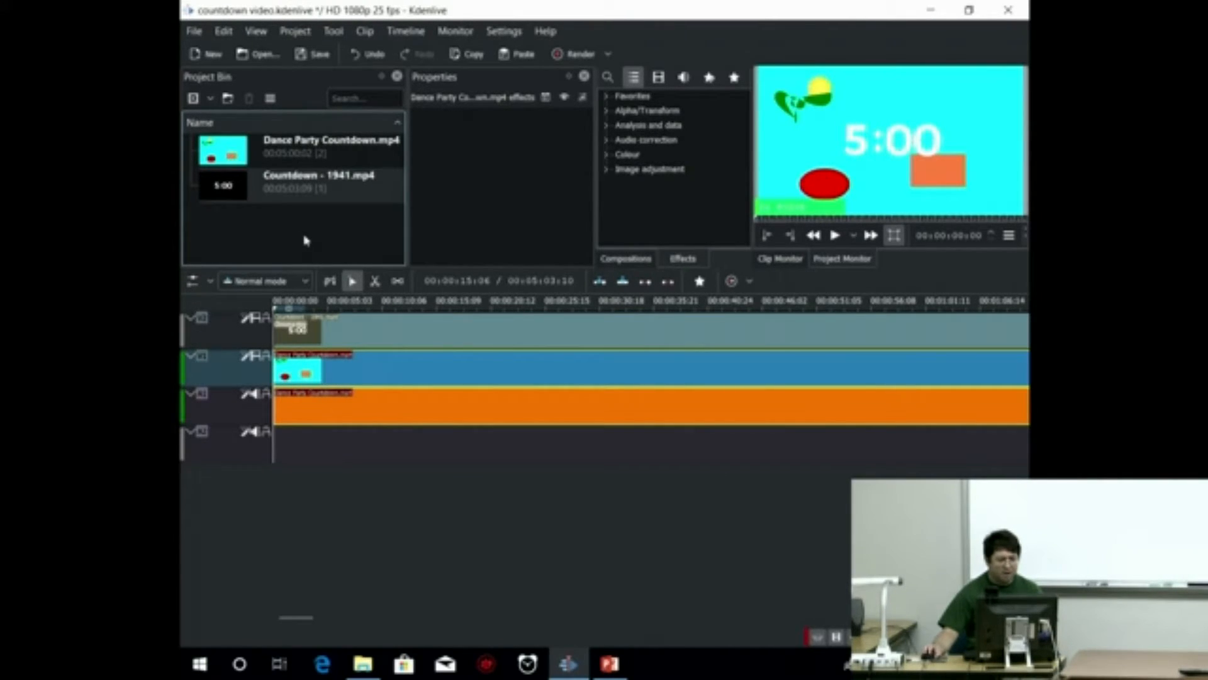
left_click(210, 98)
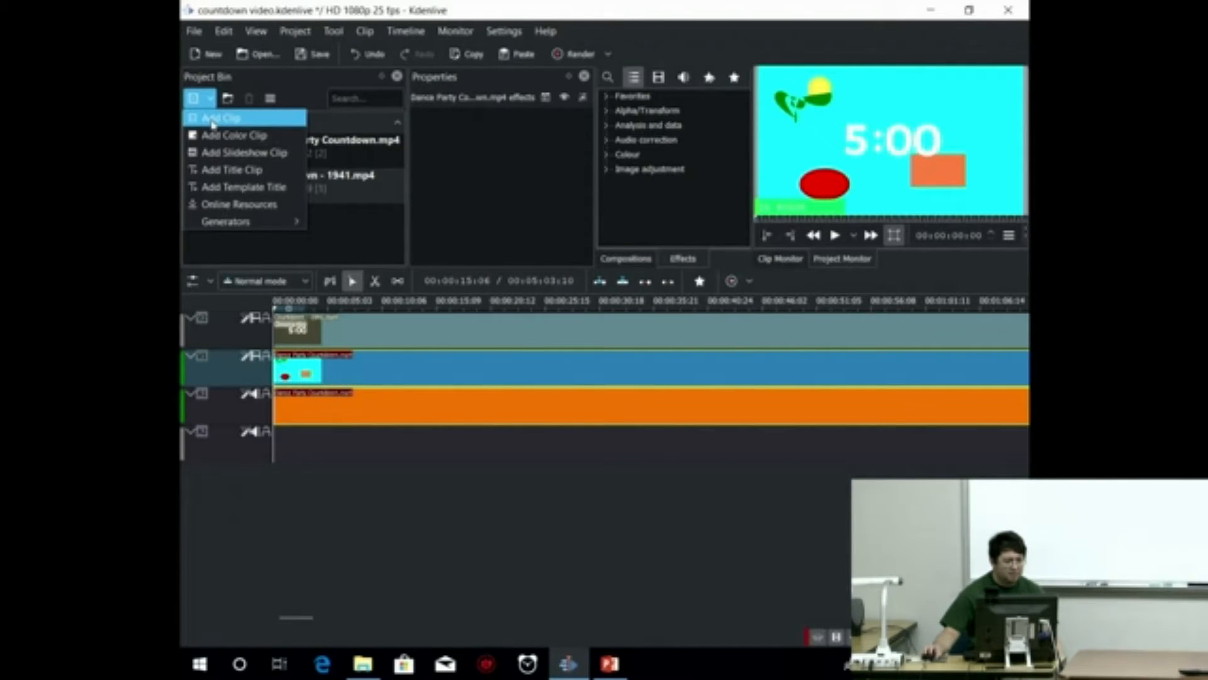
mouse_move(239, 221)
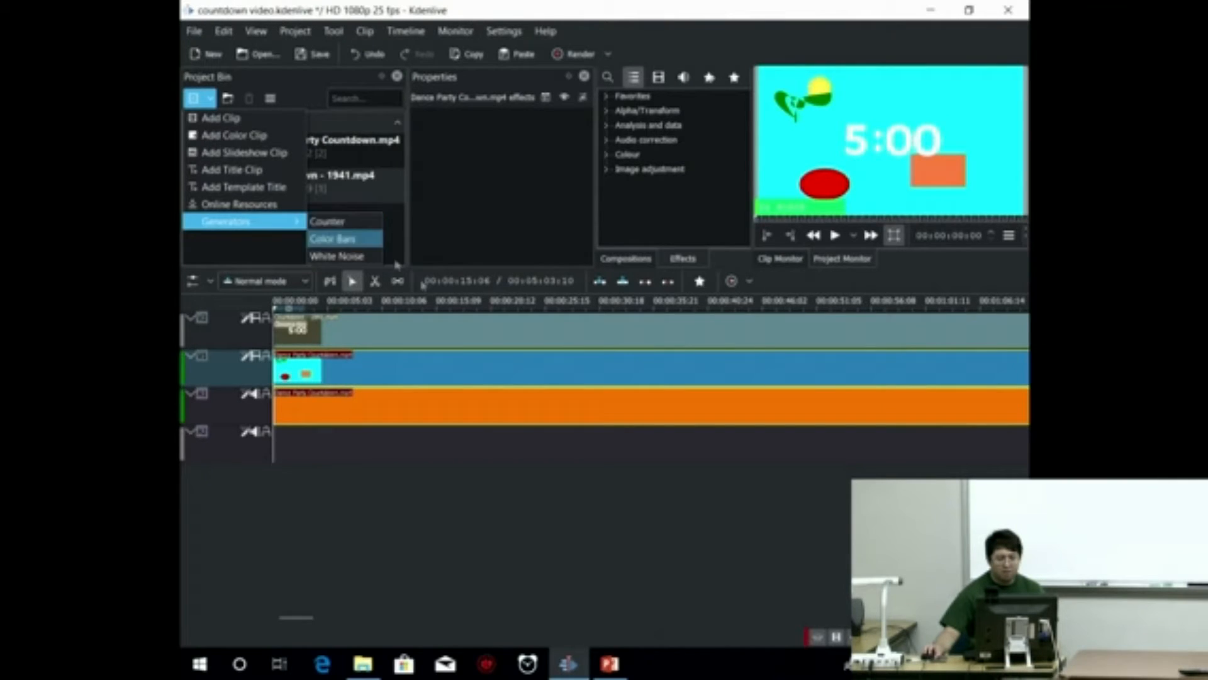
Move the playhead to about 20 seconds, select the Countdown - 1941 clip on the timeline and locate Chroma-Key among the Alpha/Transform effects
left_click(491, 518)
left_click(370, 335)
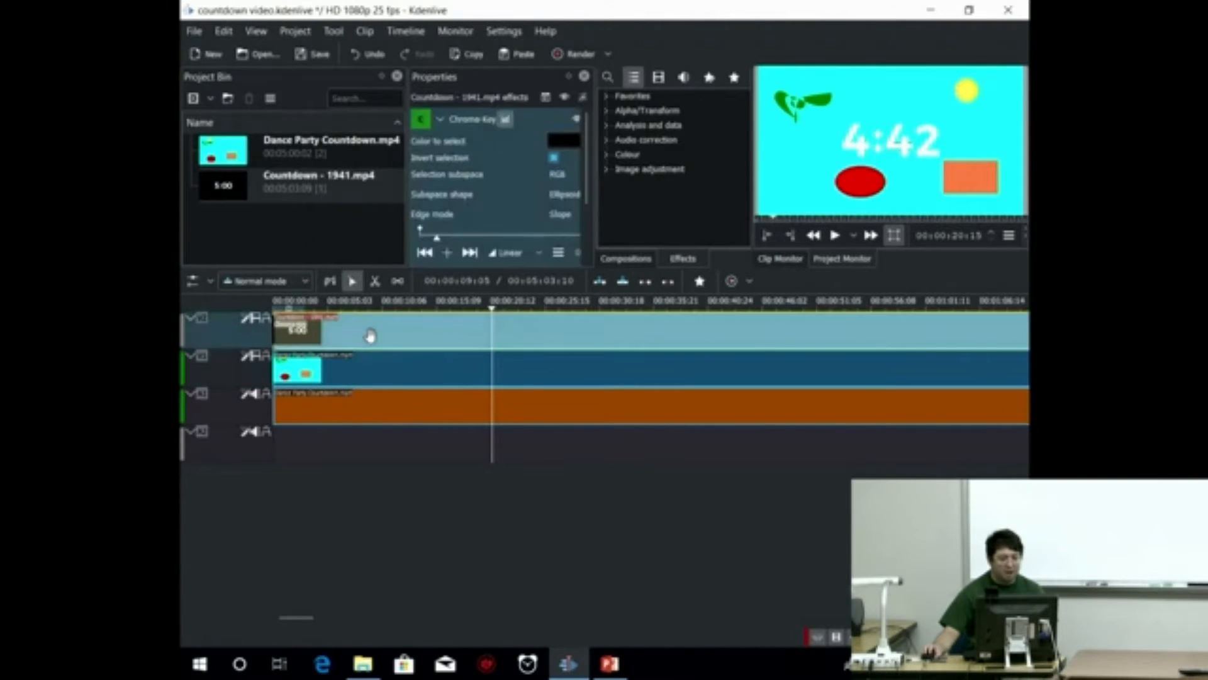
left_click(633, 112)
left_click(608, 112)
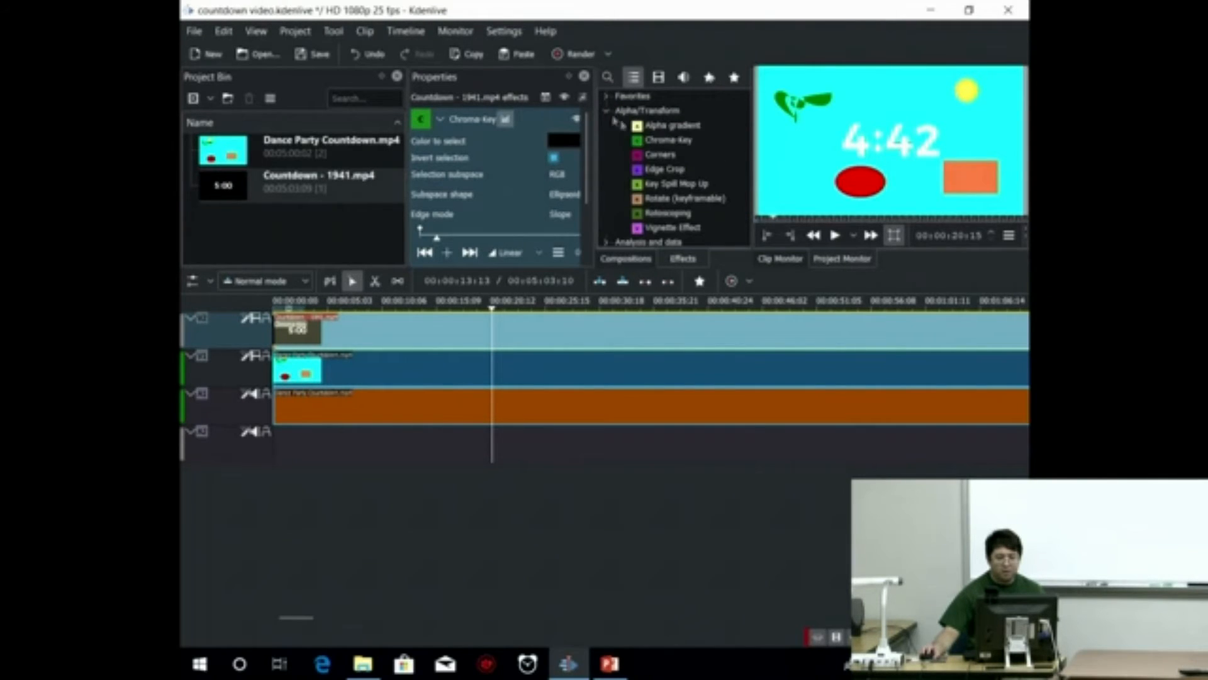
left_click(682, 141)
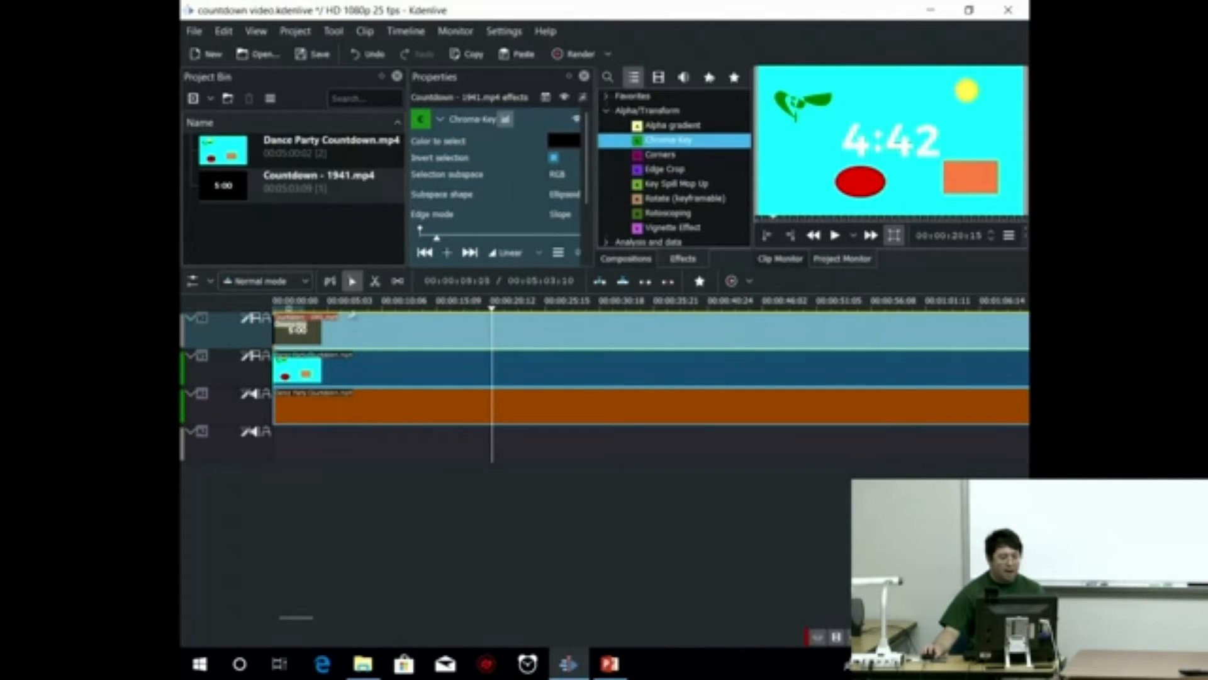
Accept black (#000000) as the countdown clip's Chroma-Key color and save the project
left_click(559, 140)
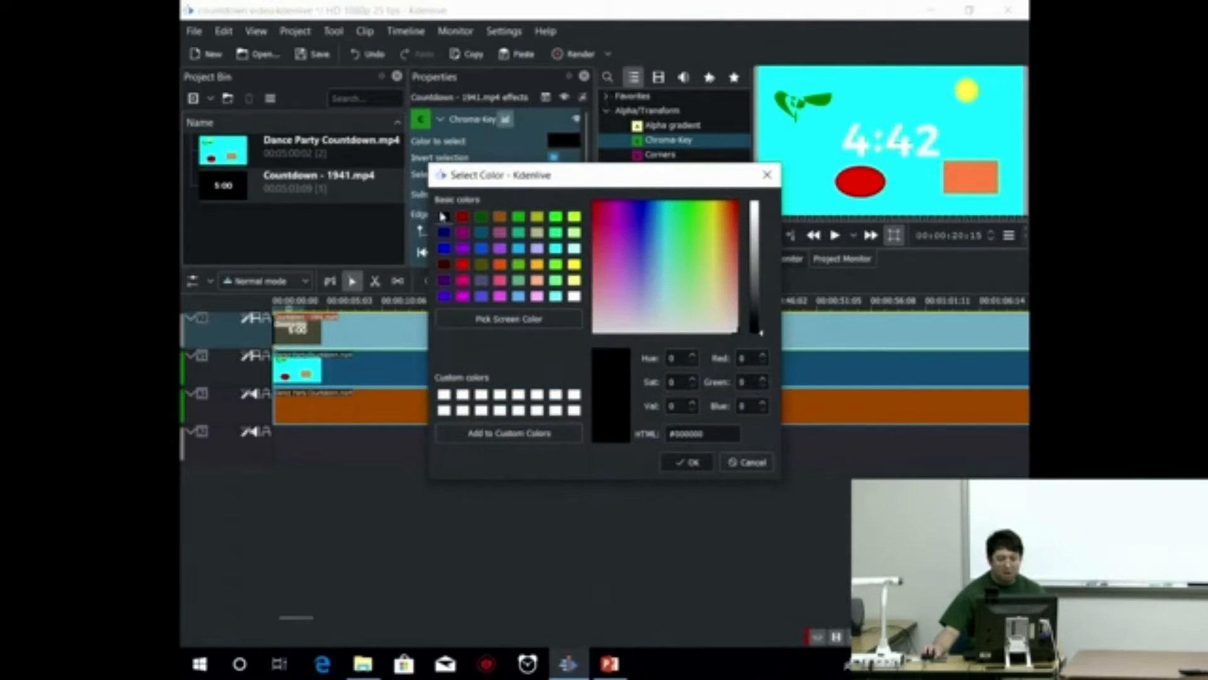
left_click(677, 464)
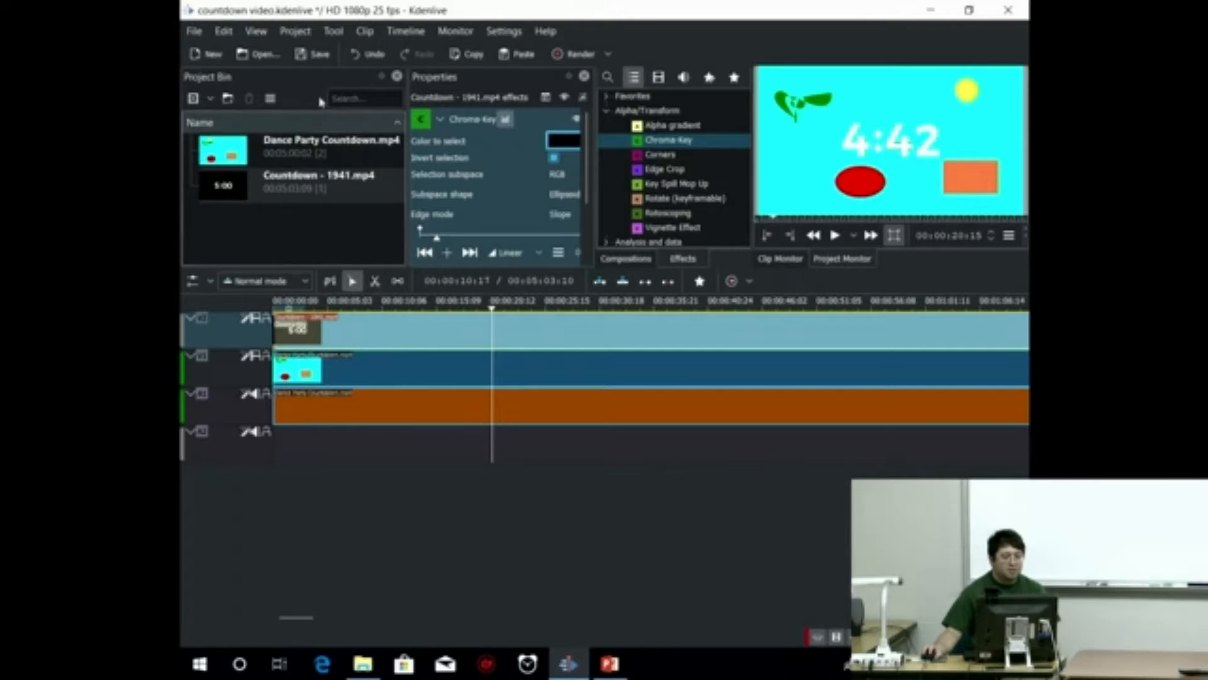
left_click(312, 54)
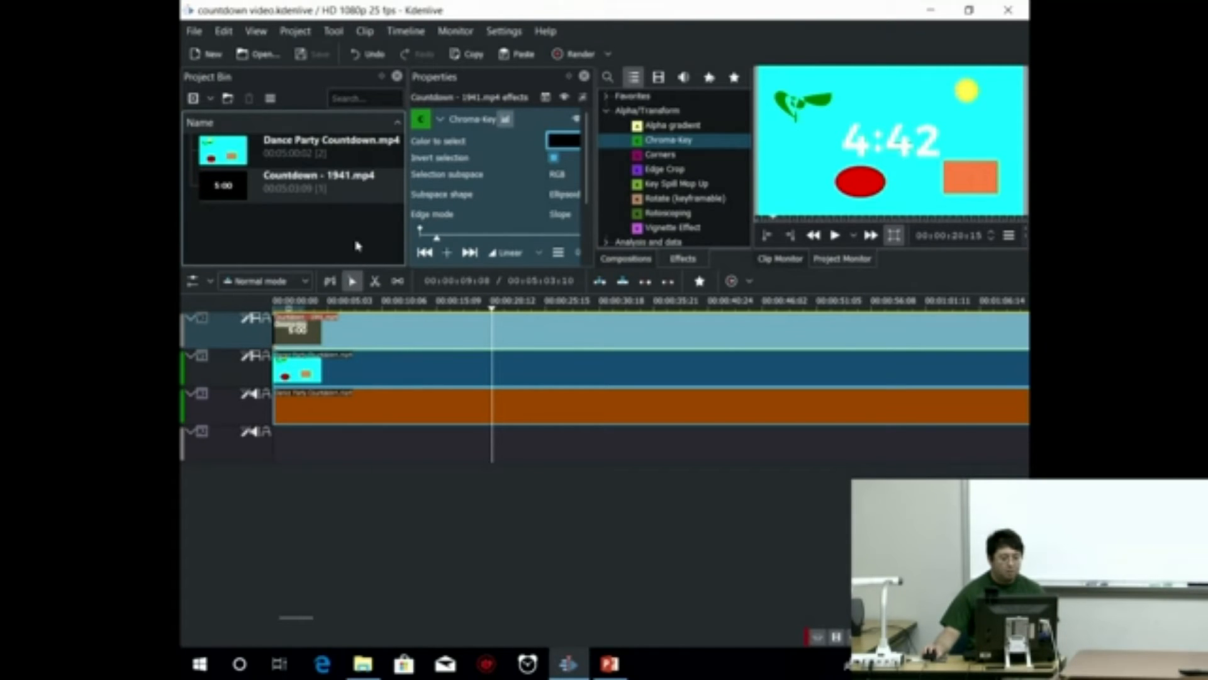
Activate audio track A1 as a target track and look through the countdown clip's remaining Chroma-Key settings
left_click(255, 399)
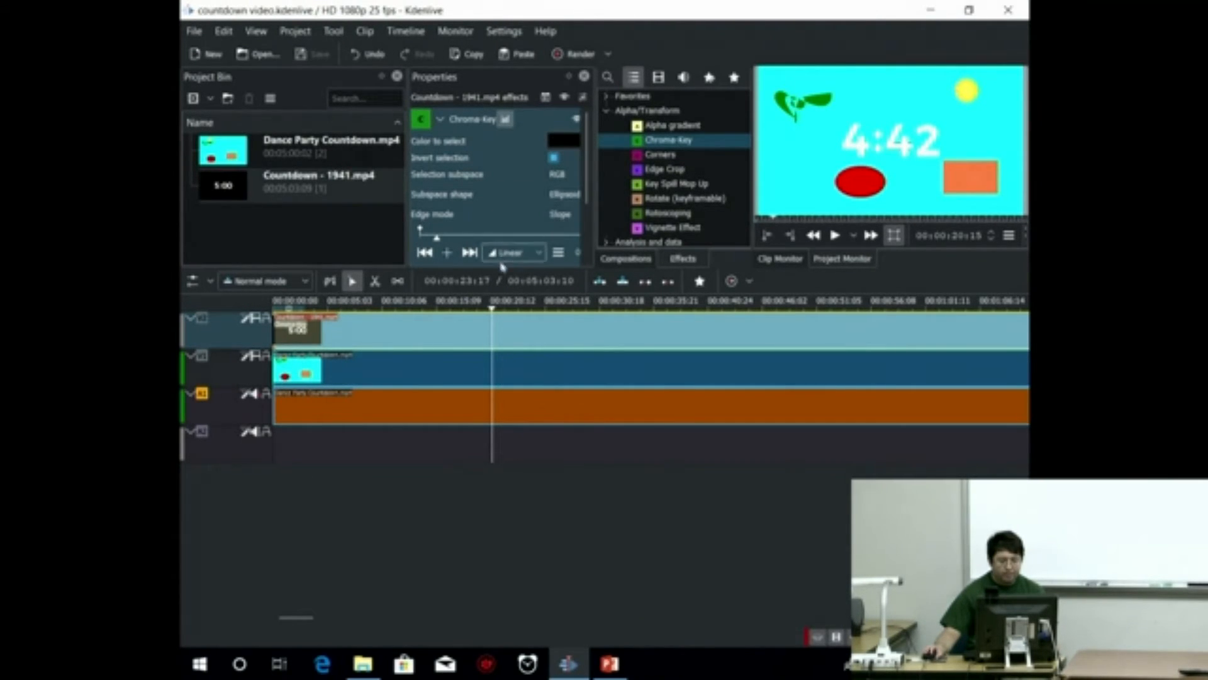
scroll(558, 196, "down", 5)
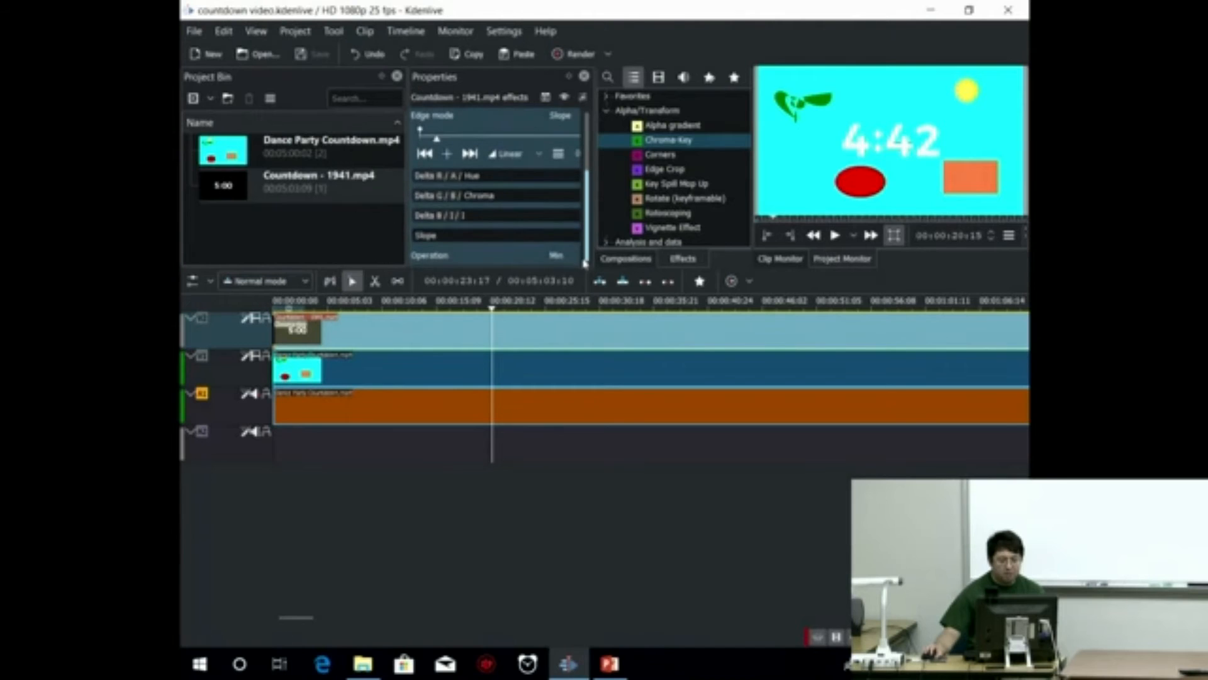
left_click_drag(589, 187, 587, 129)
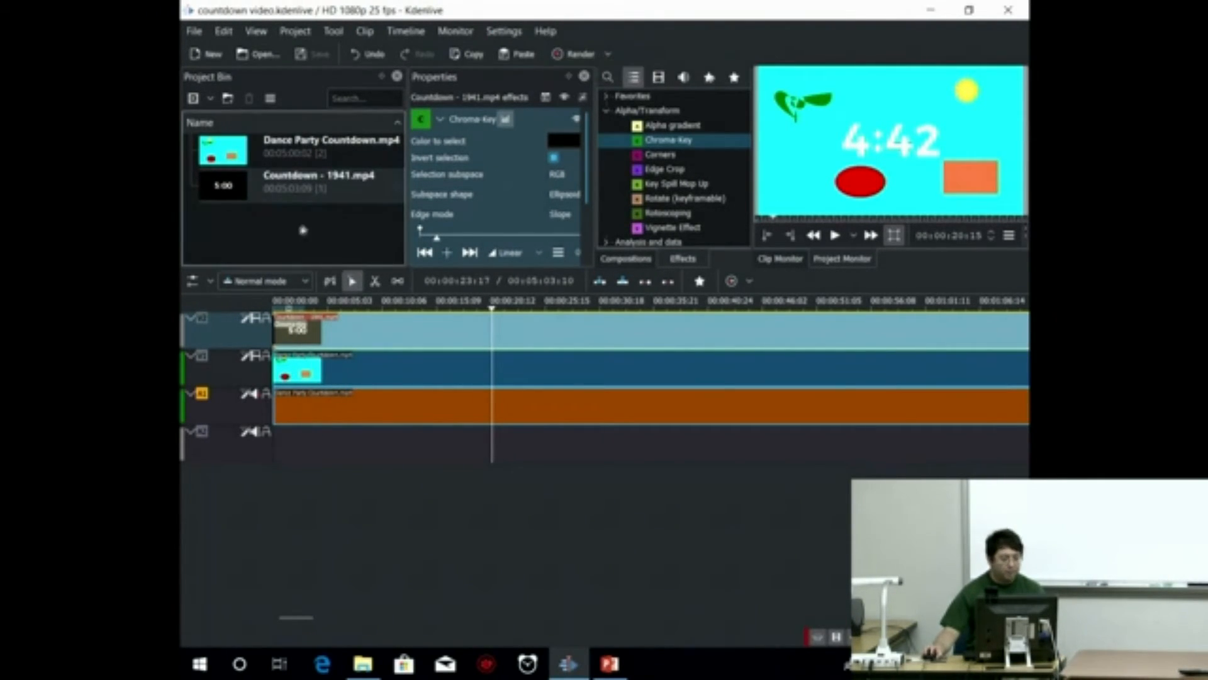
left_click(207, 100)
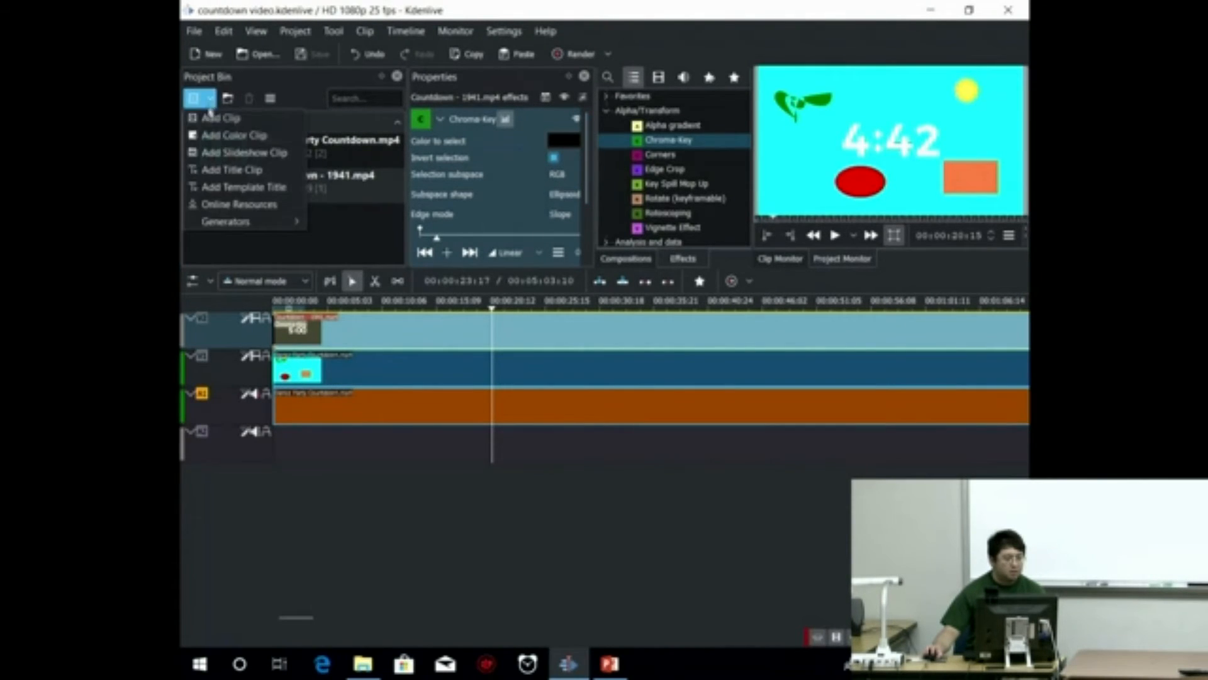
left_click(209, 171)
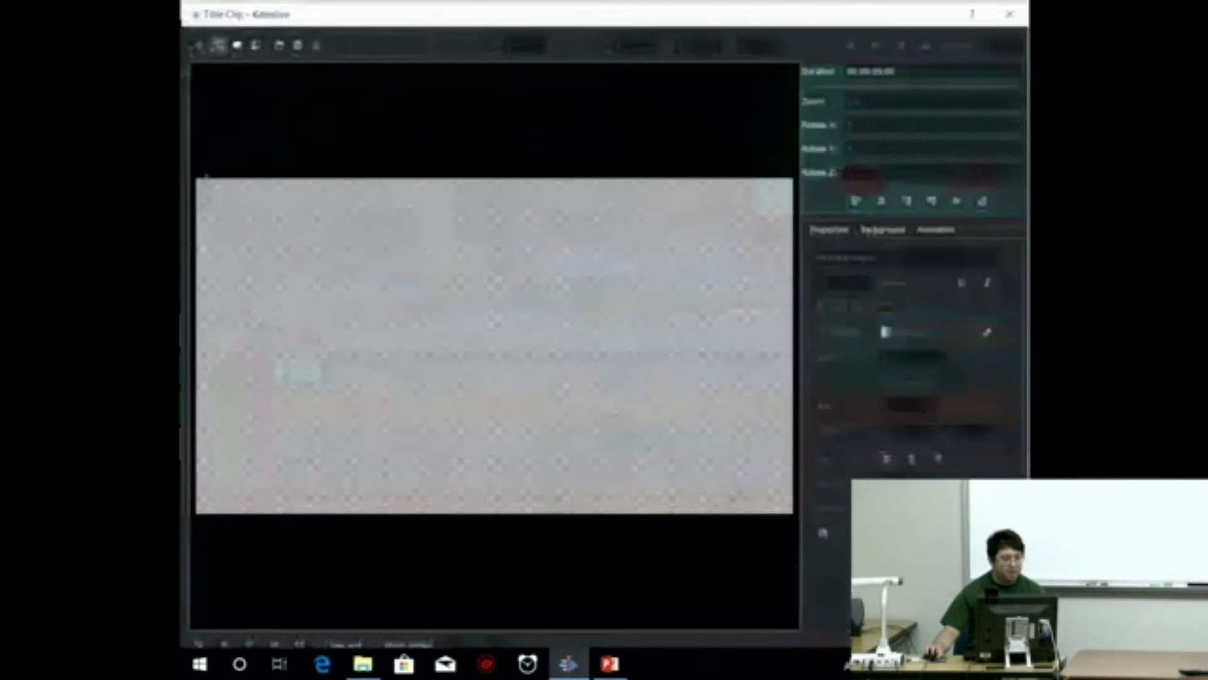
left_click(1020, 24)
Try to import minute to win it music.mp4 from drive E: into the Project Bin
left_click(214, 100)
left_click(217, 114)
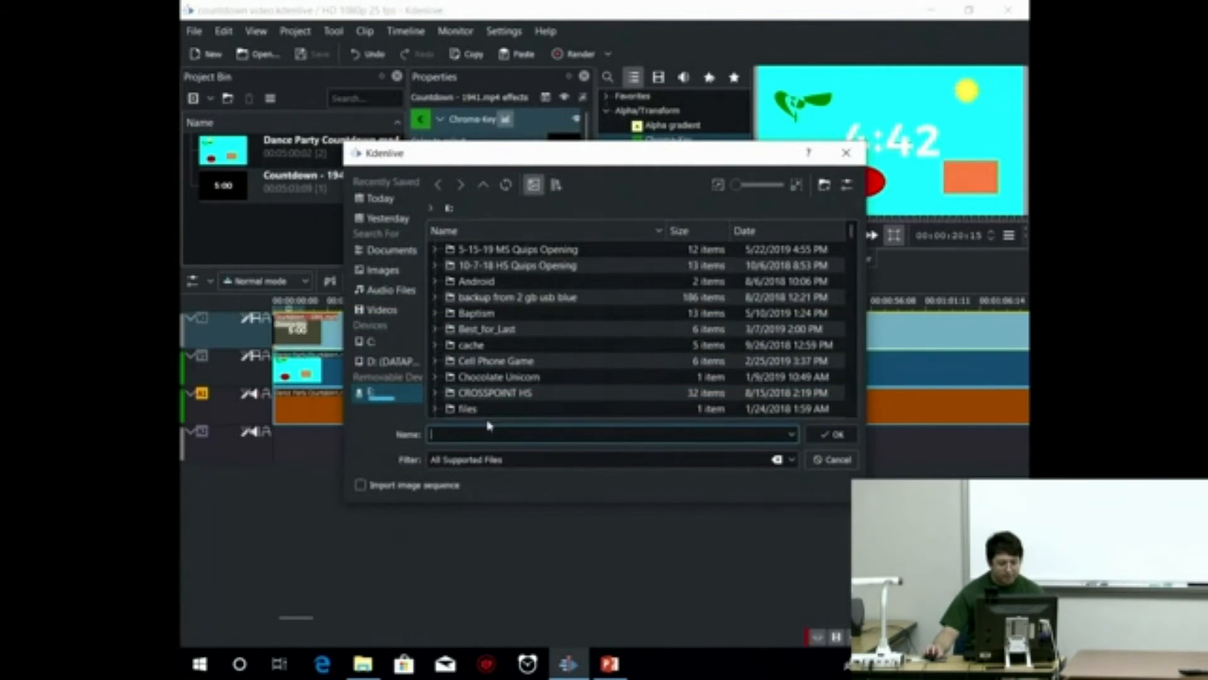
scroll(814, 392, "down", 5)
scroll(814, 392, "down", 6)
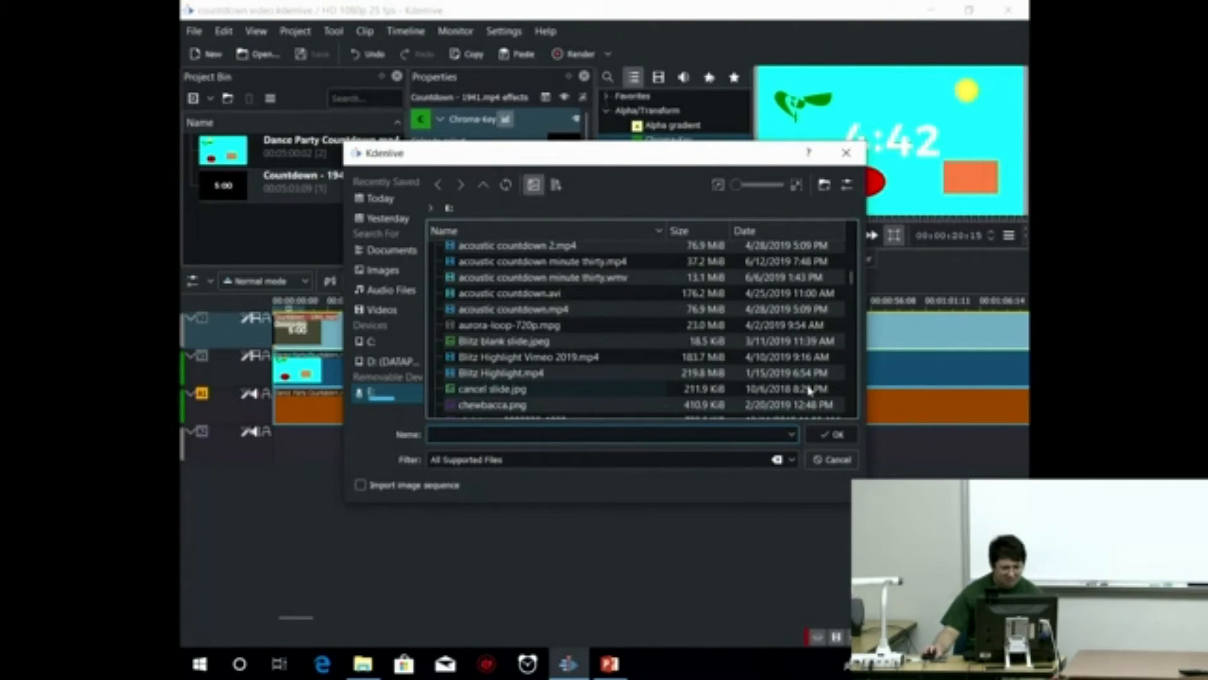
scroll(810, 391, "down", 5)
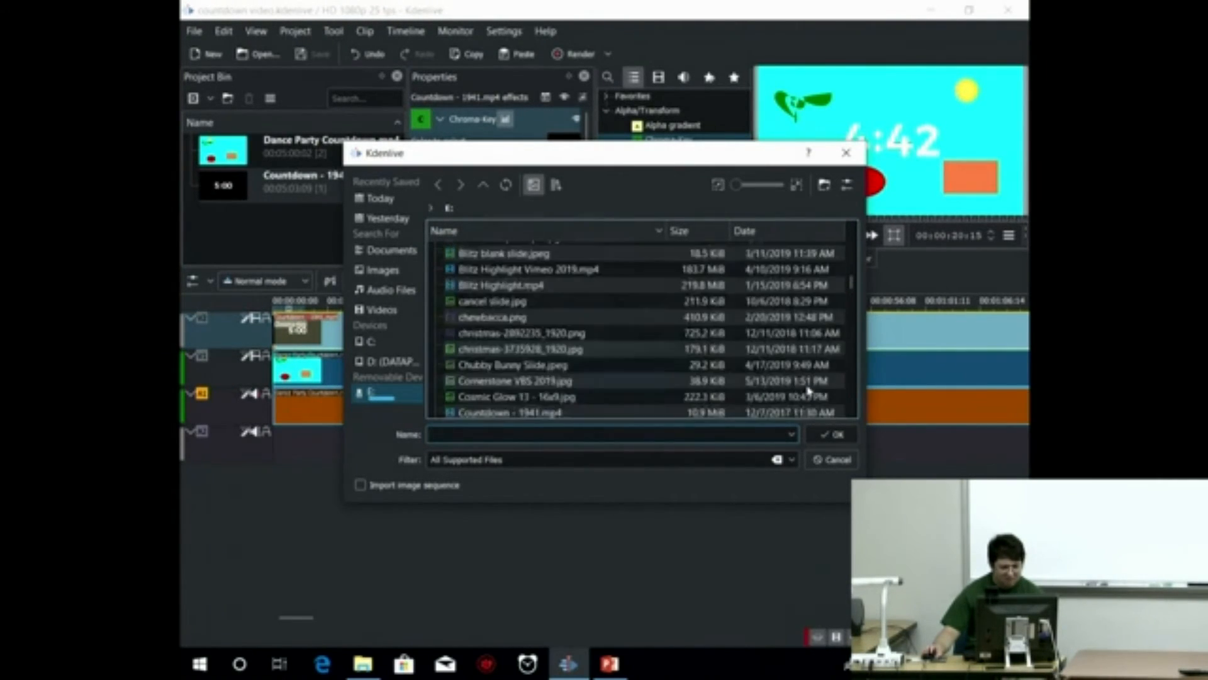
scroll(810, 392, "down", 2)
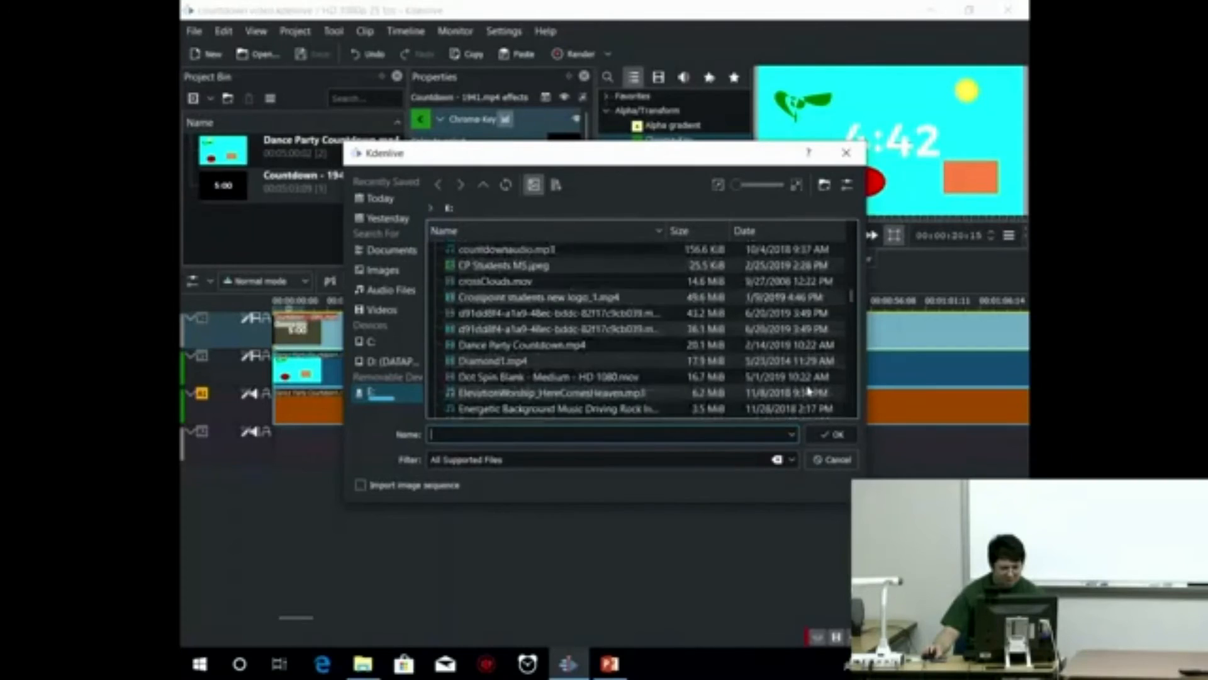
scroll(810, 392, "down", 3)
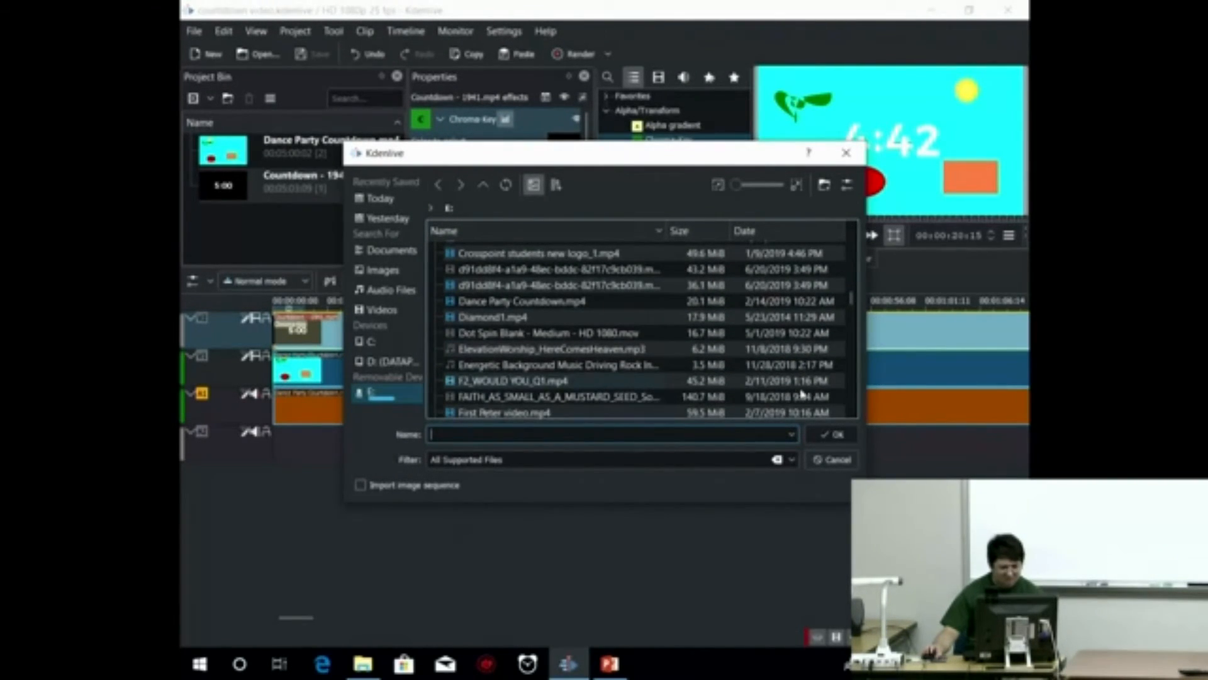
scroll(603, 350, "down", 2)
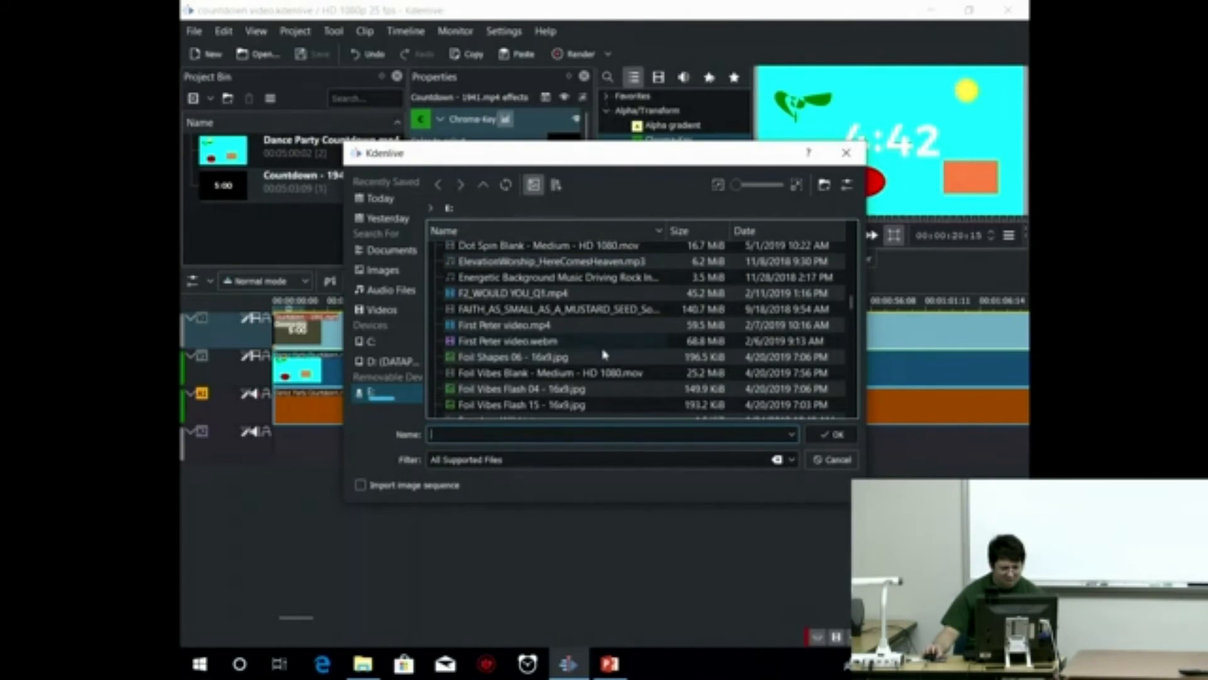
scroll(603, 355, "down", 3)
scroll(651, 361, "down", 4)
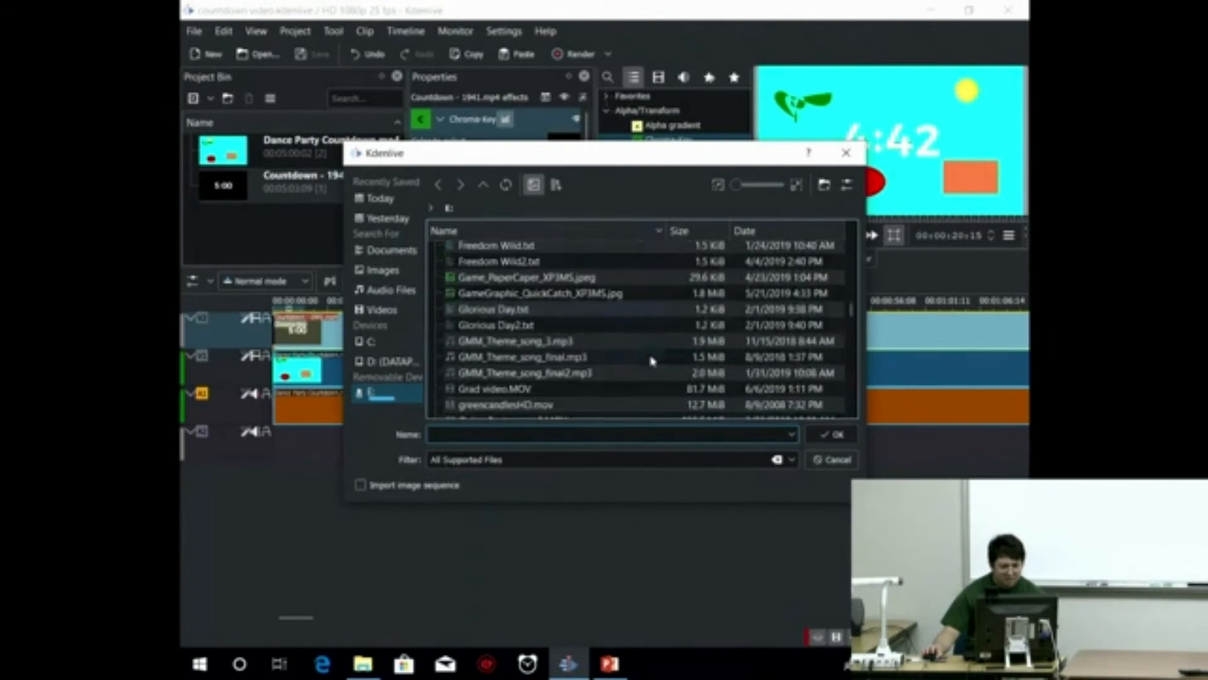
scroll(649, 364, "down", 5)
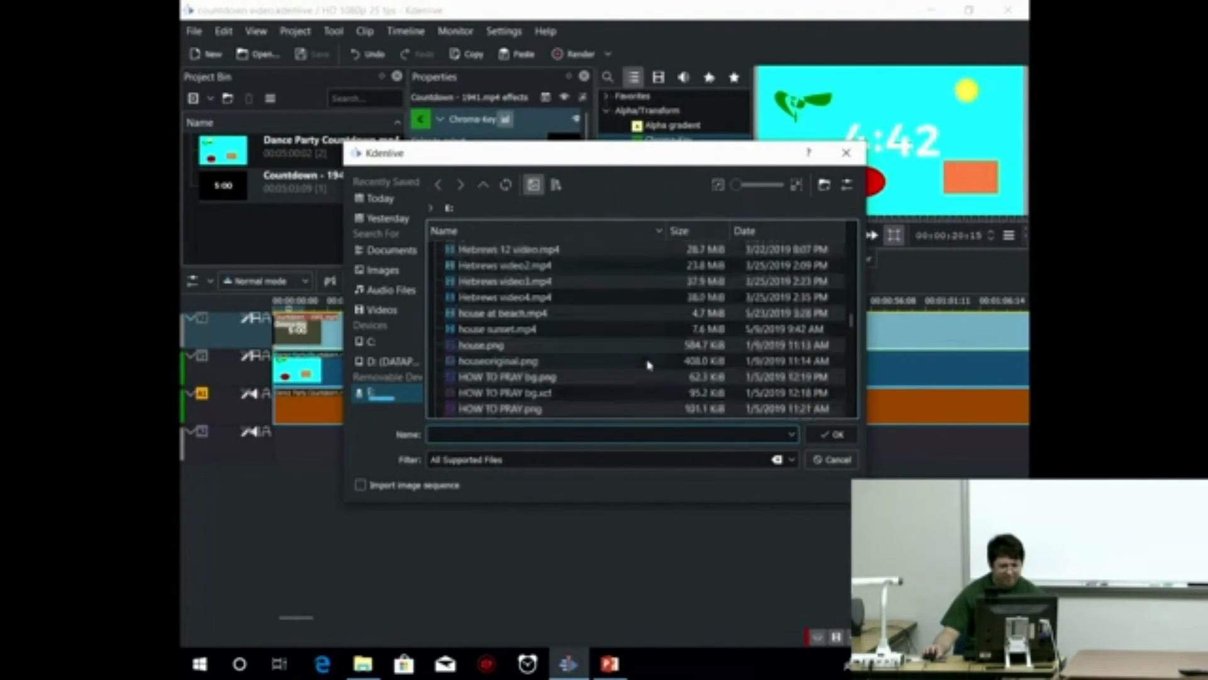
scroll(646, 364, "down", 4)
scroll(642, 362, "down", 2)
scroll(642, 363, "down", 8)
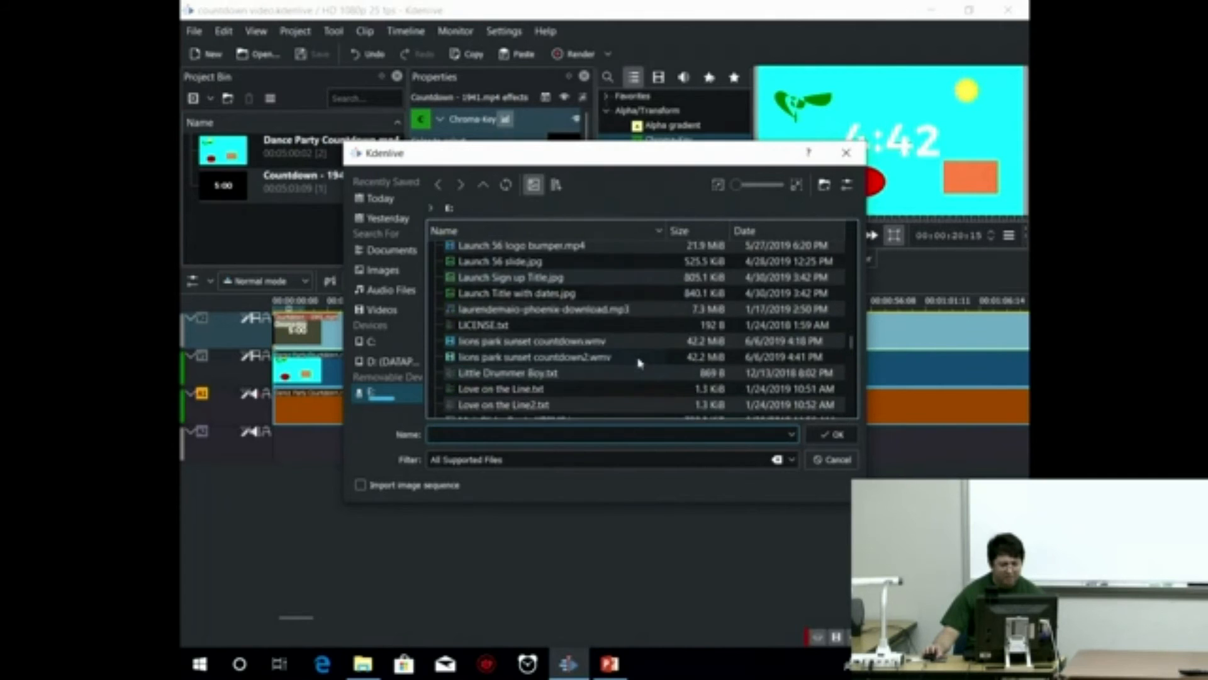
scroll(640, 363, "down", 1)
scroll(640, 362, "up", 1)
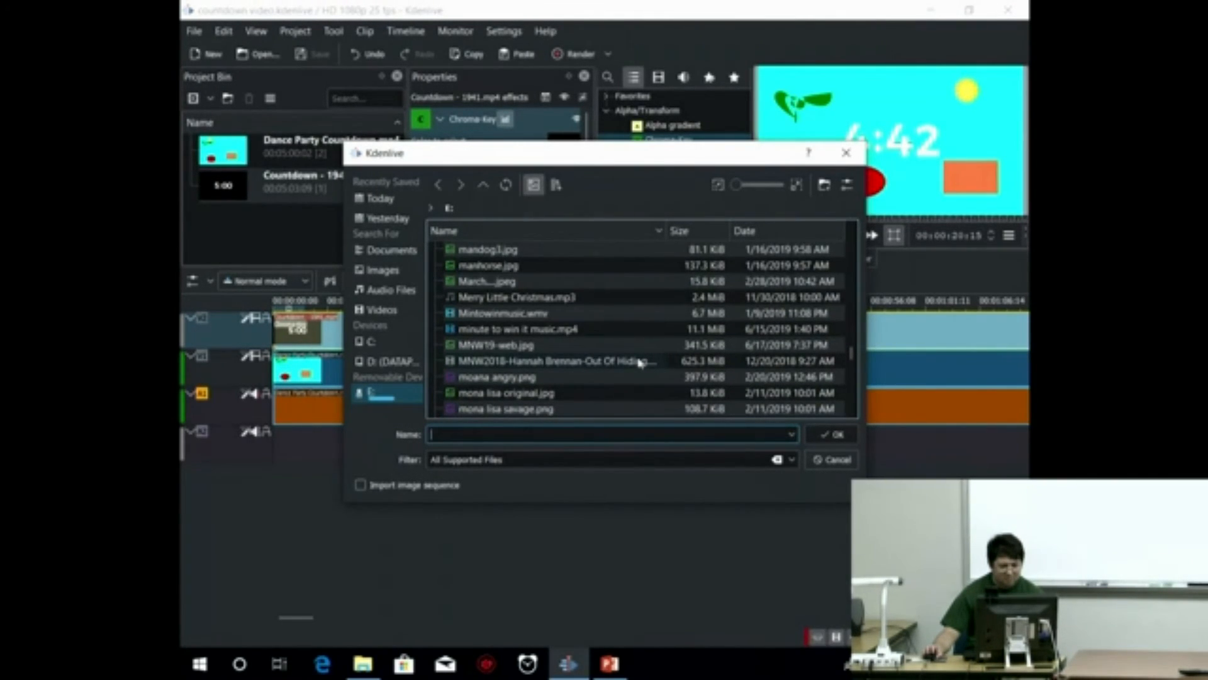
left_click(589, 329)
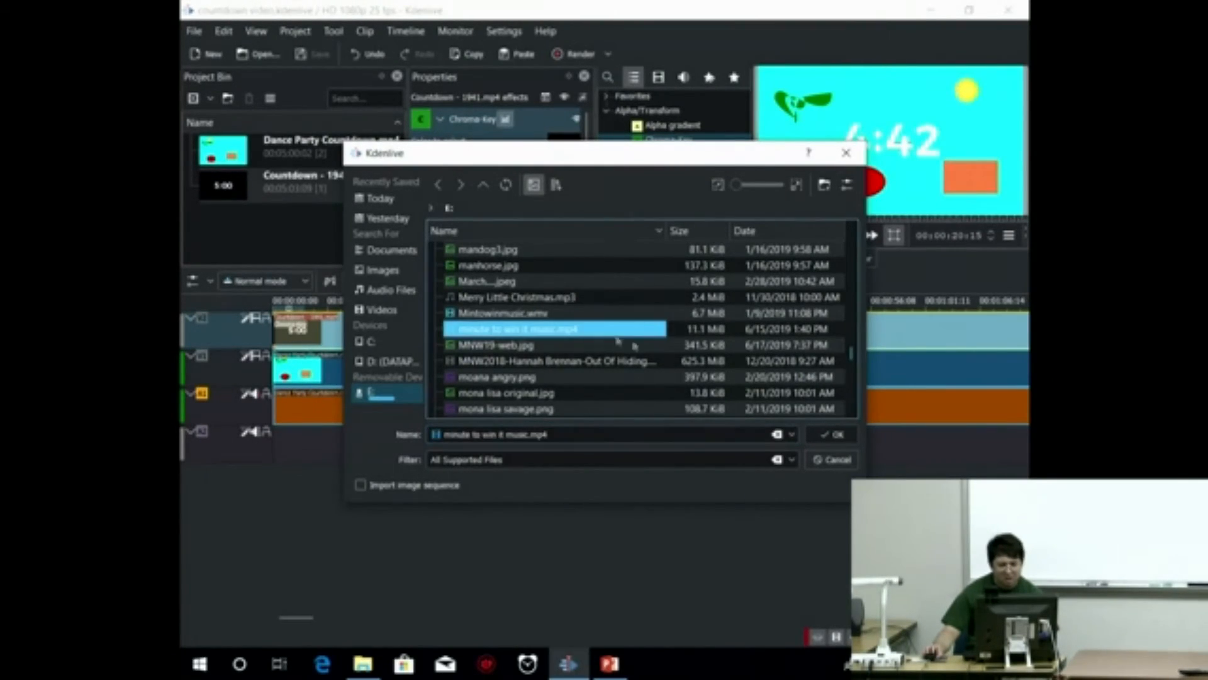
left_click(832, 435)
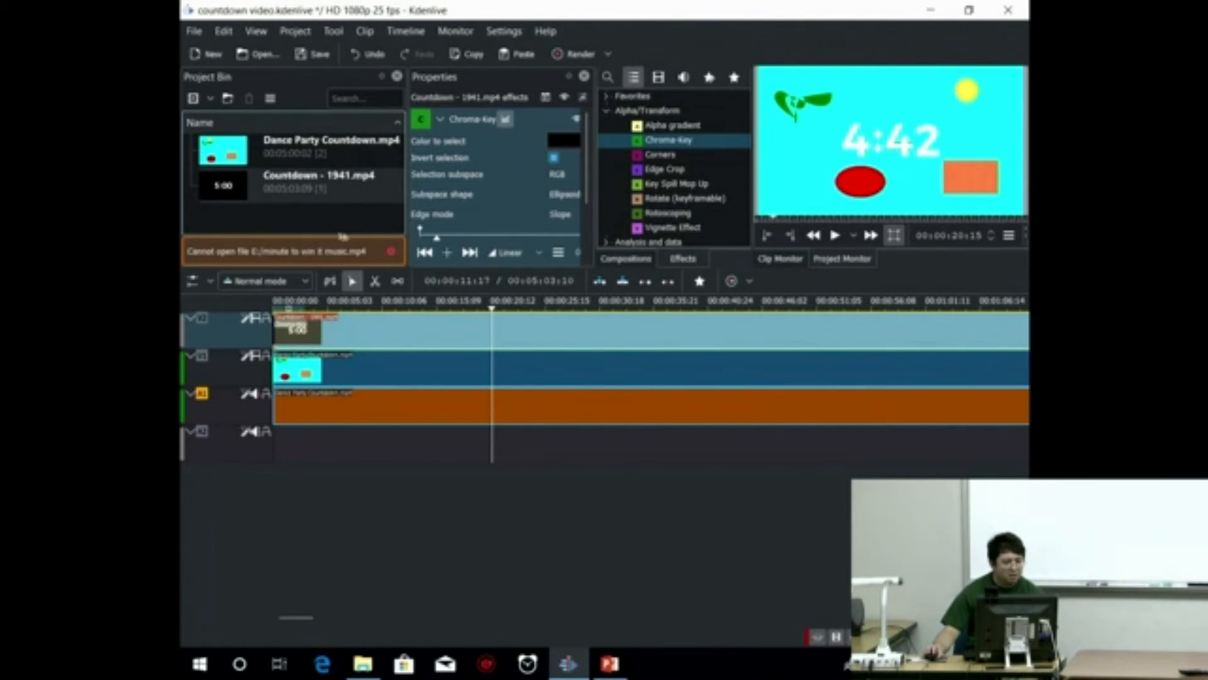
left_click(394, 253)
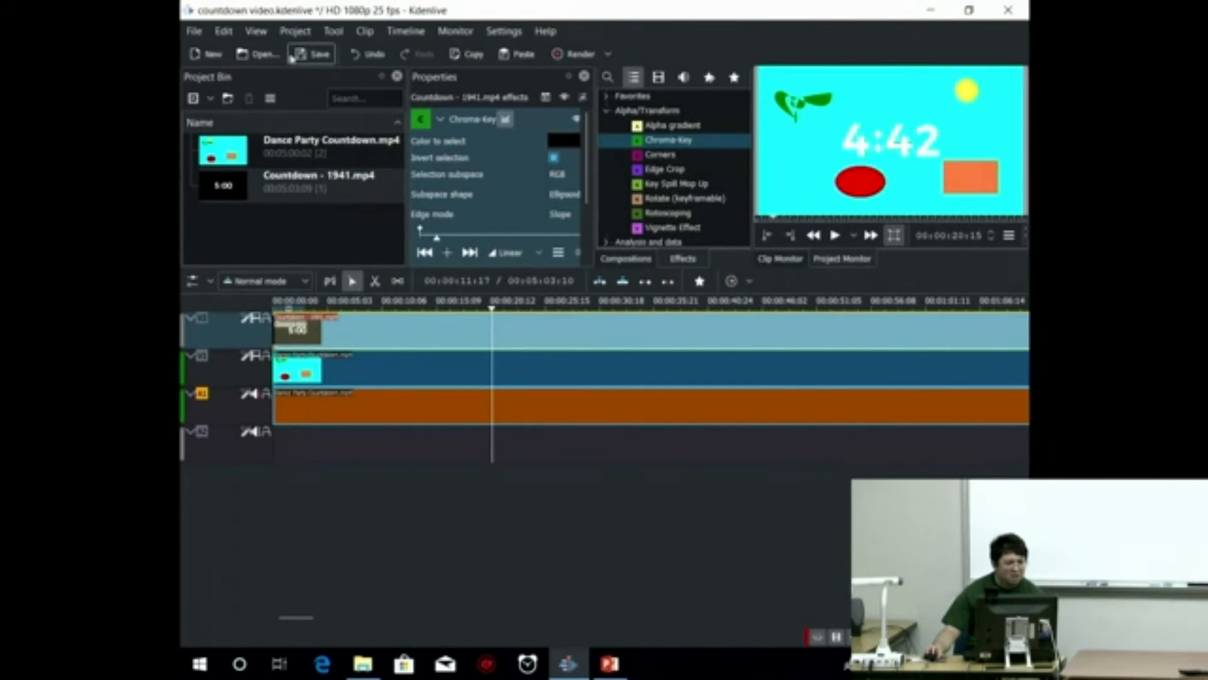
left_click(210, 98)
left_click(245, 120)
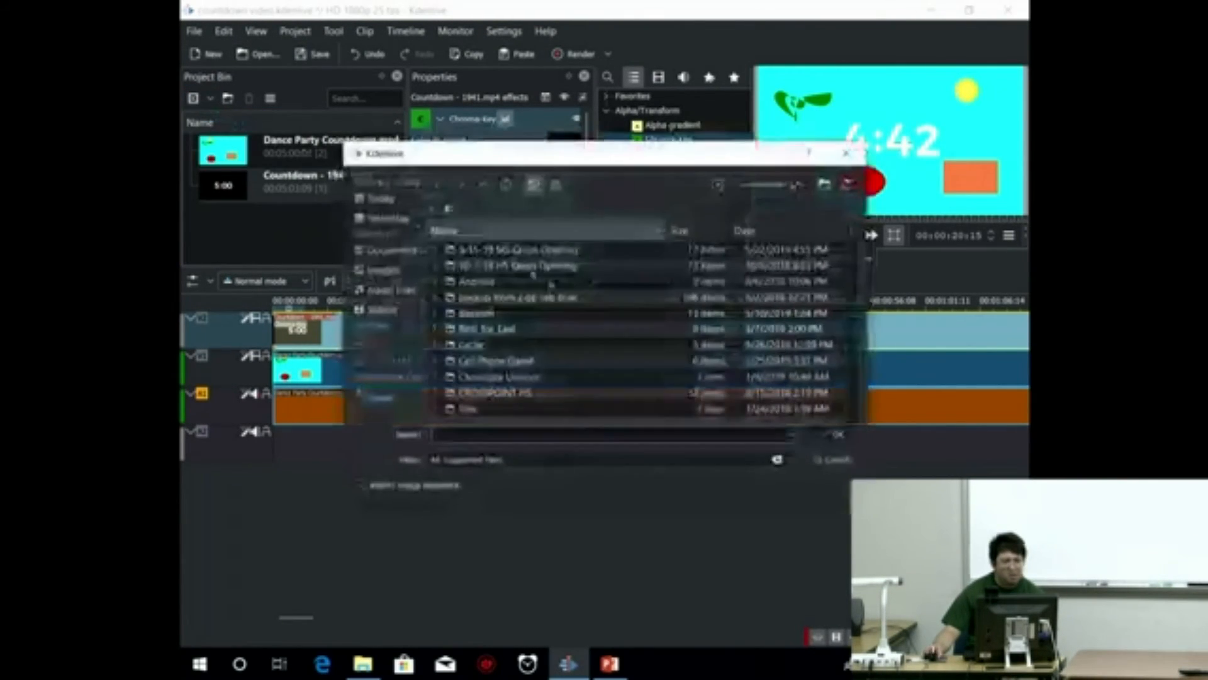
left_click(381, 270)
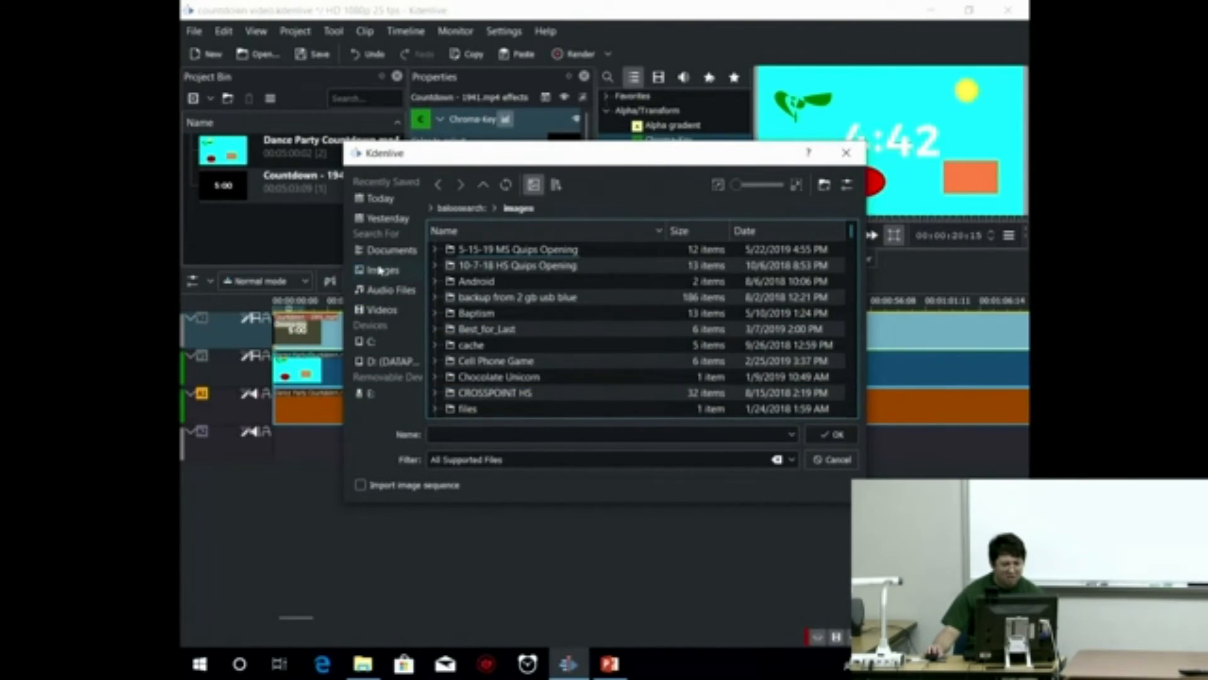
left_click(375, 344)
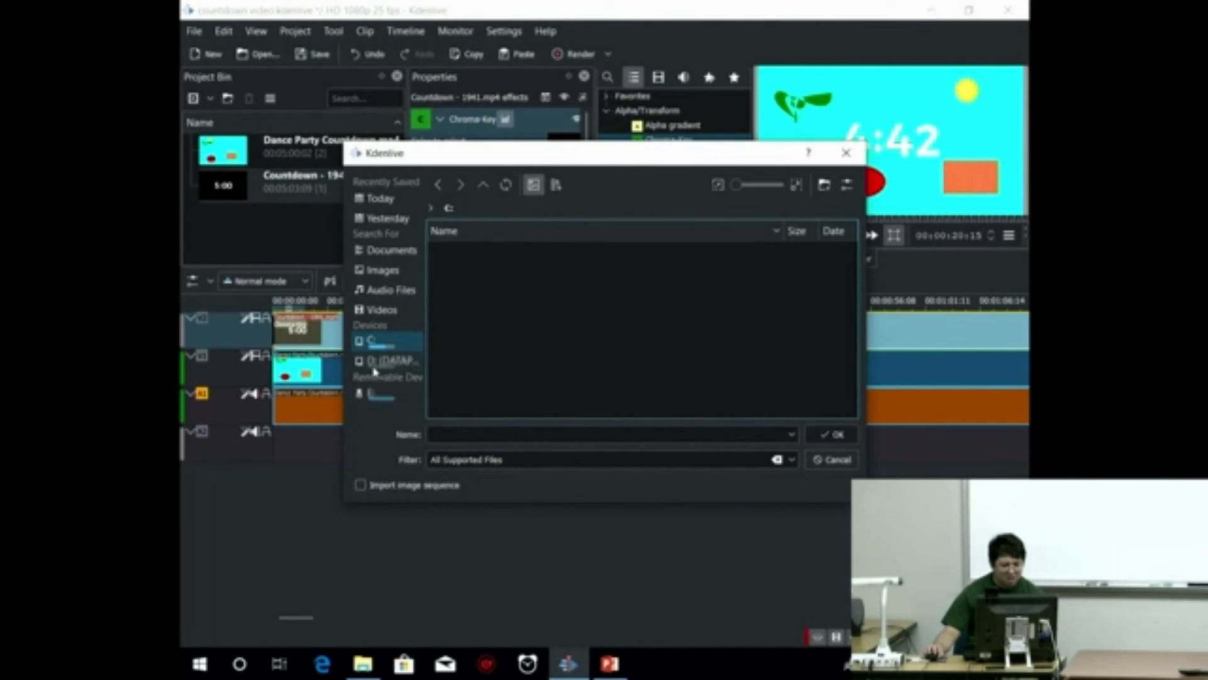
left_click(379, 360)
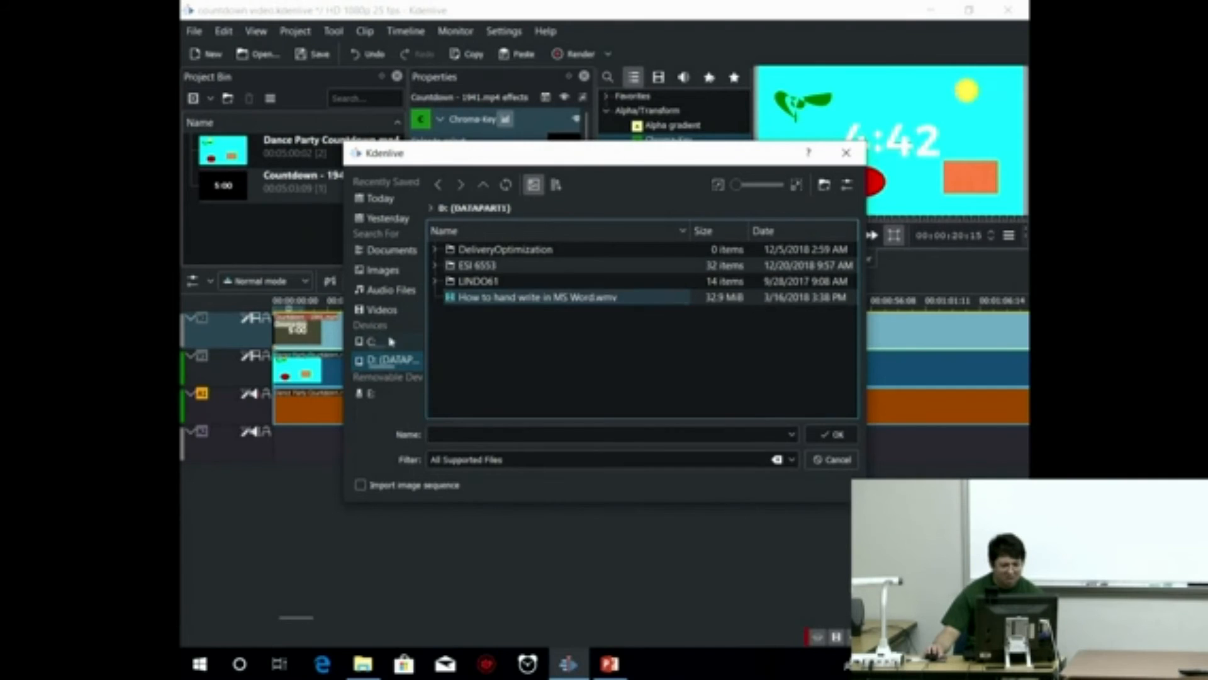
left_click(372, 344)
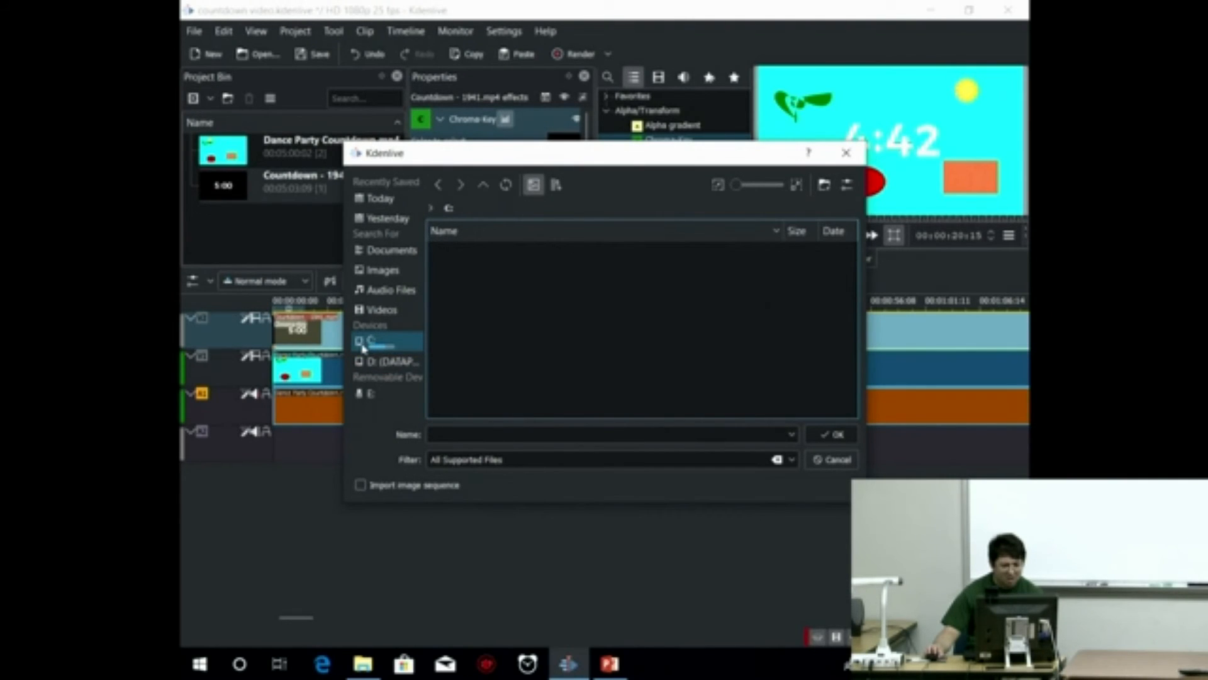
left_click(832, 459)
Switch to File Explorer and try to add Second_Piano_YouTube_final.mp3 from the USB drive (E:) to Kdenlive's Project Bin
left_click(377, 672)
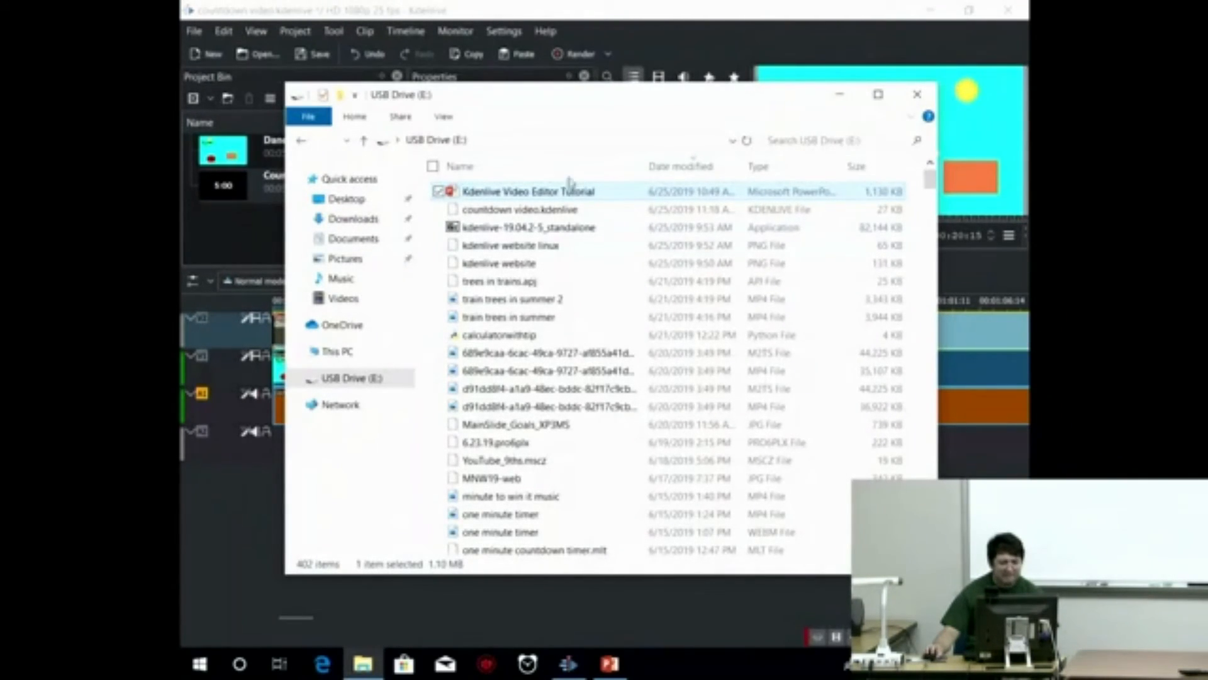
scroll(554, 422, "down", 12)
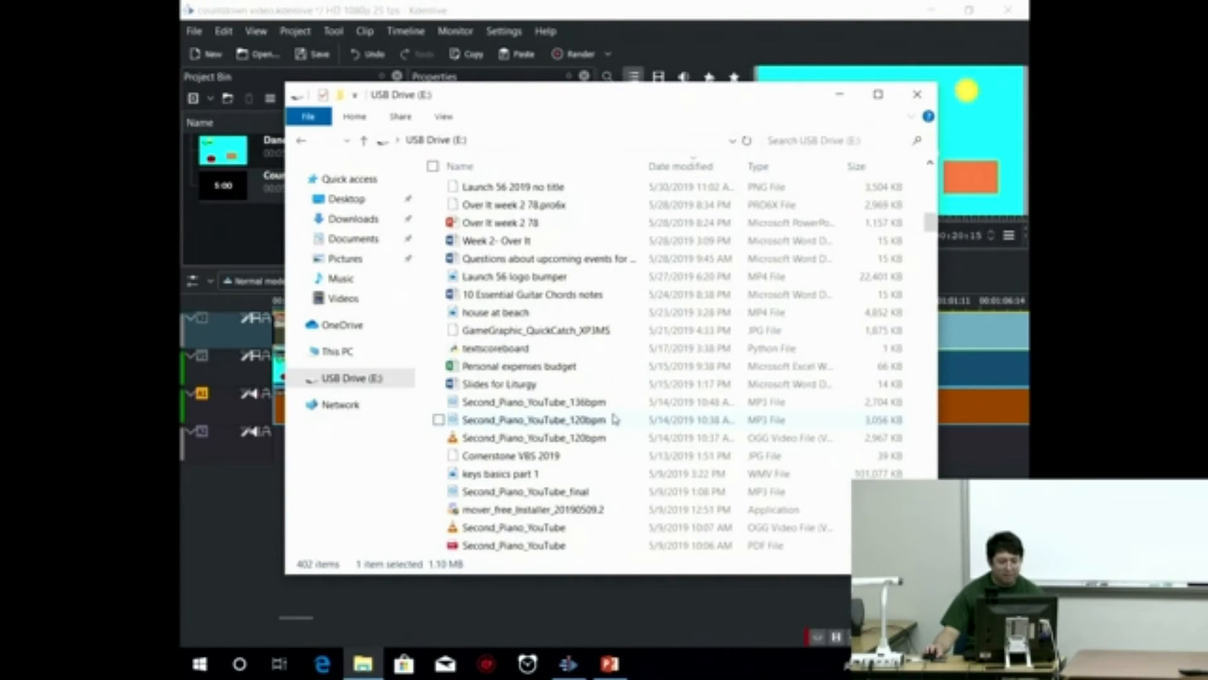
scroll(615, 418, "down", 3)
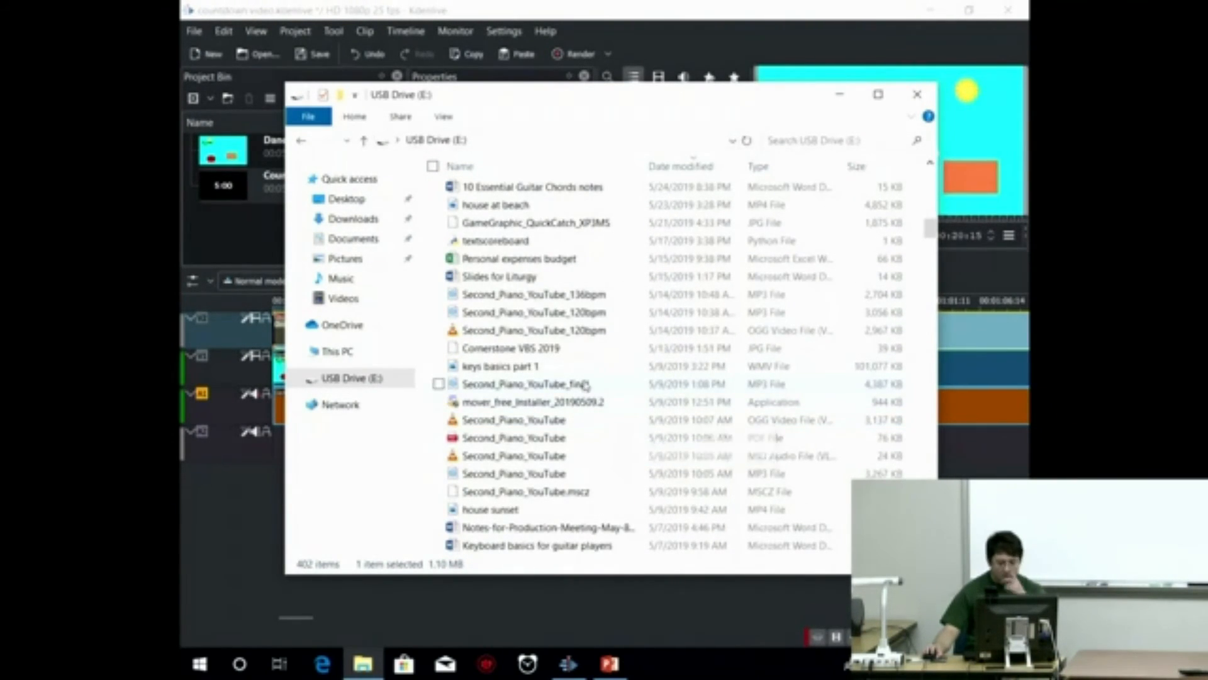
left_click_drag(599, 129, 906, 180)
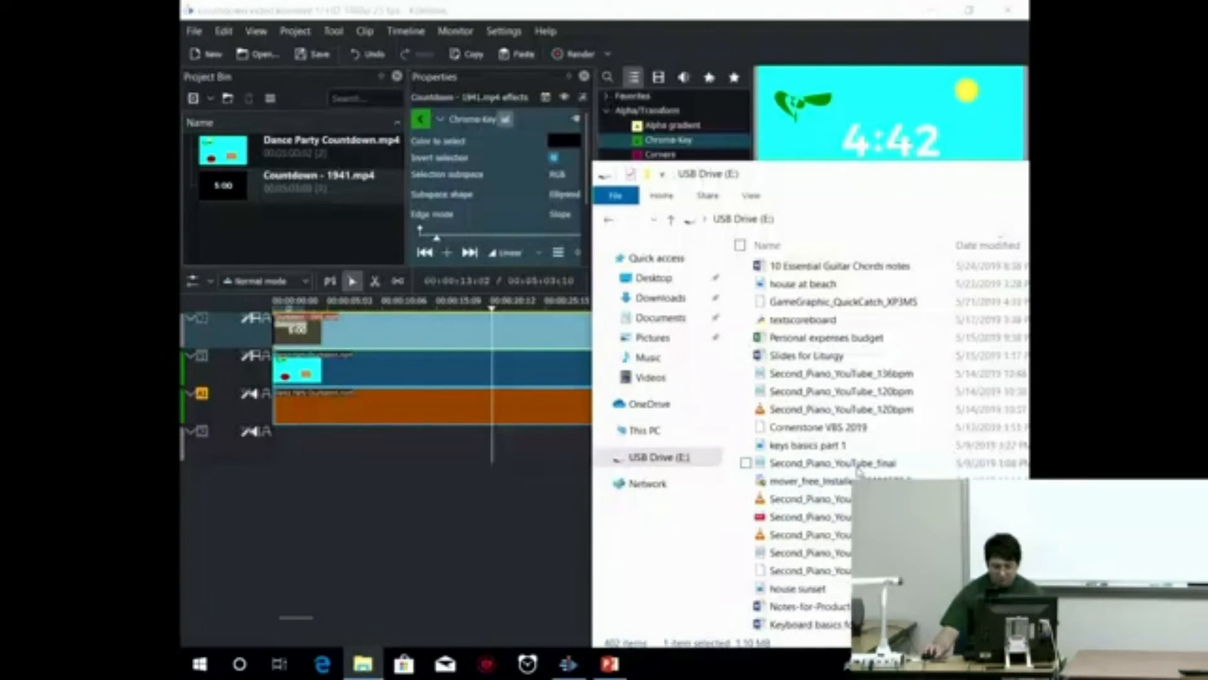
left_click(887, 466)
left_click_drag(928, 469, 308, 243)
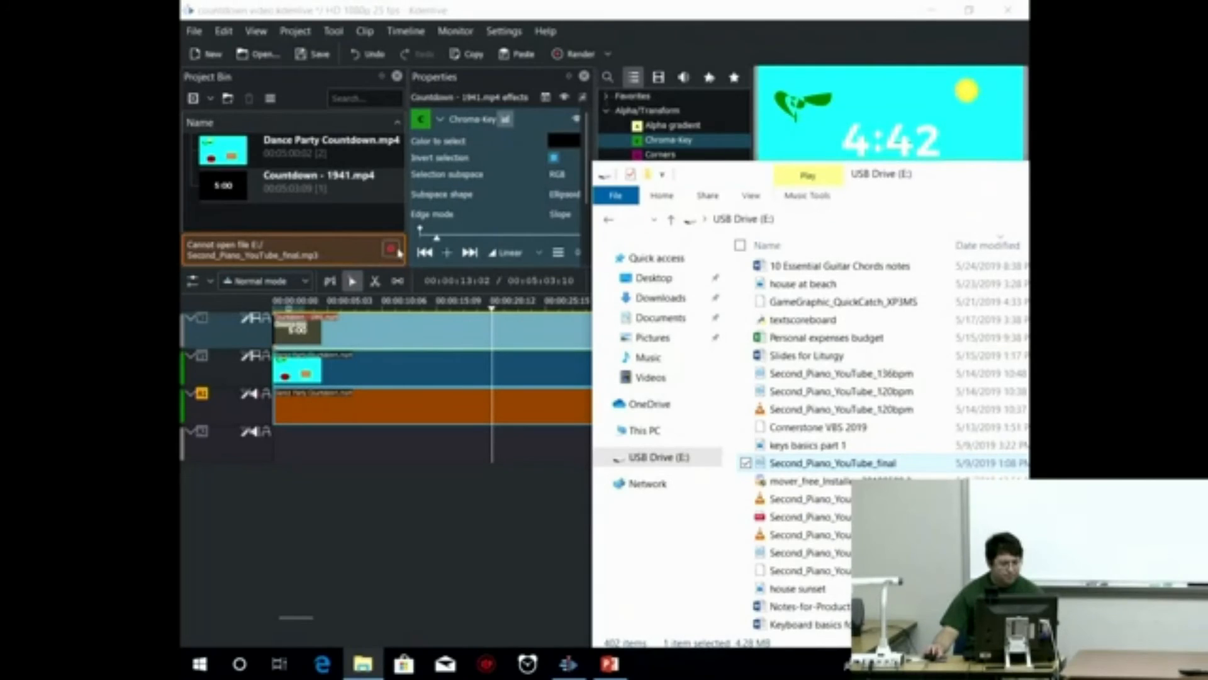
left_click(471, 264)
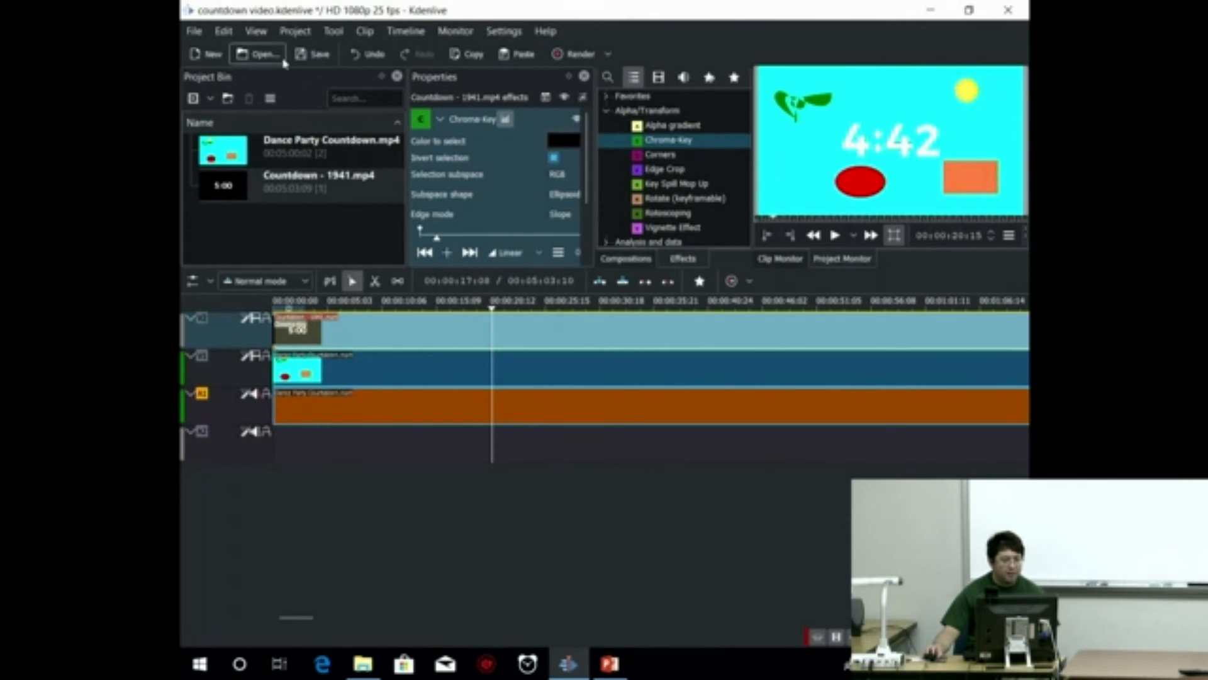
Save the project and bring up the Render Project settings
left_click(312, 54)
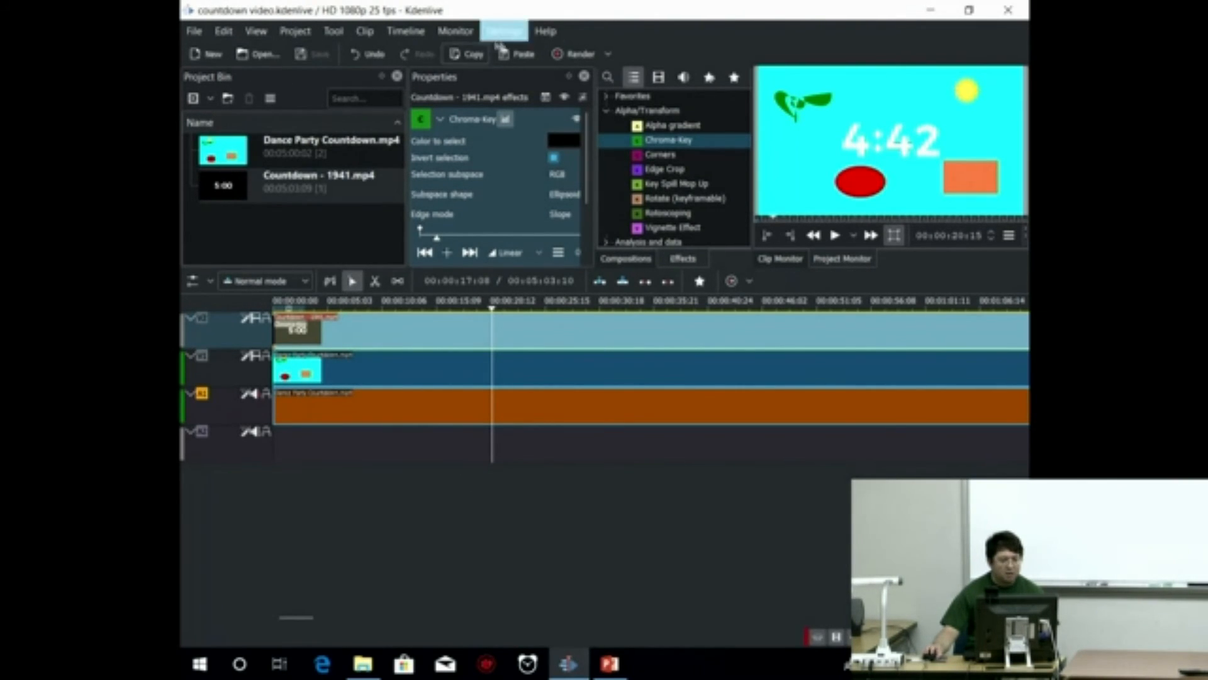
left_click(607, 54)
left_click(578, 73)
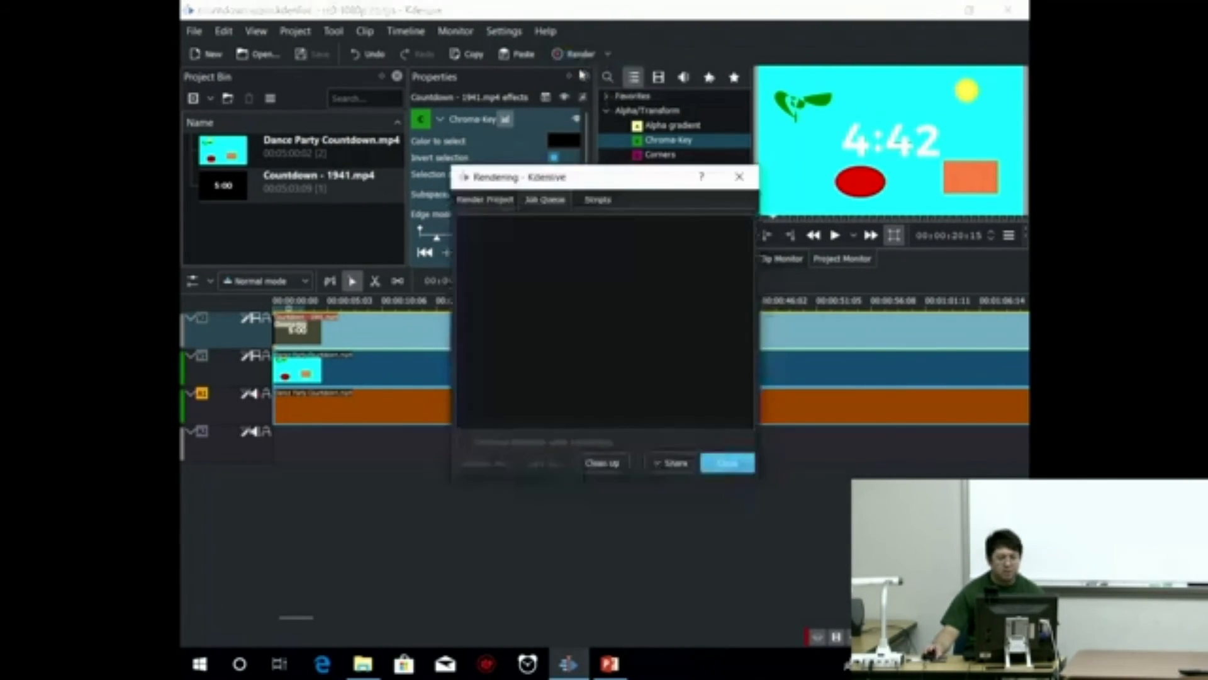
left_click(478, 200)
left_click(703, 229)
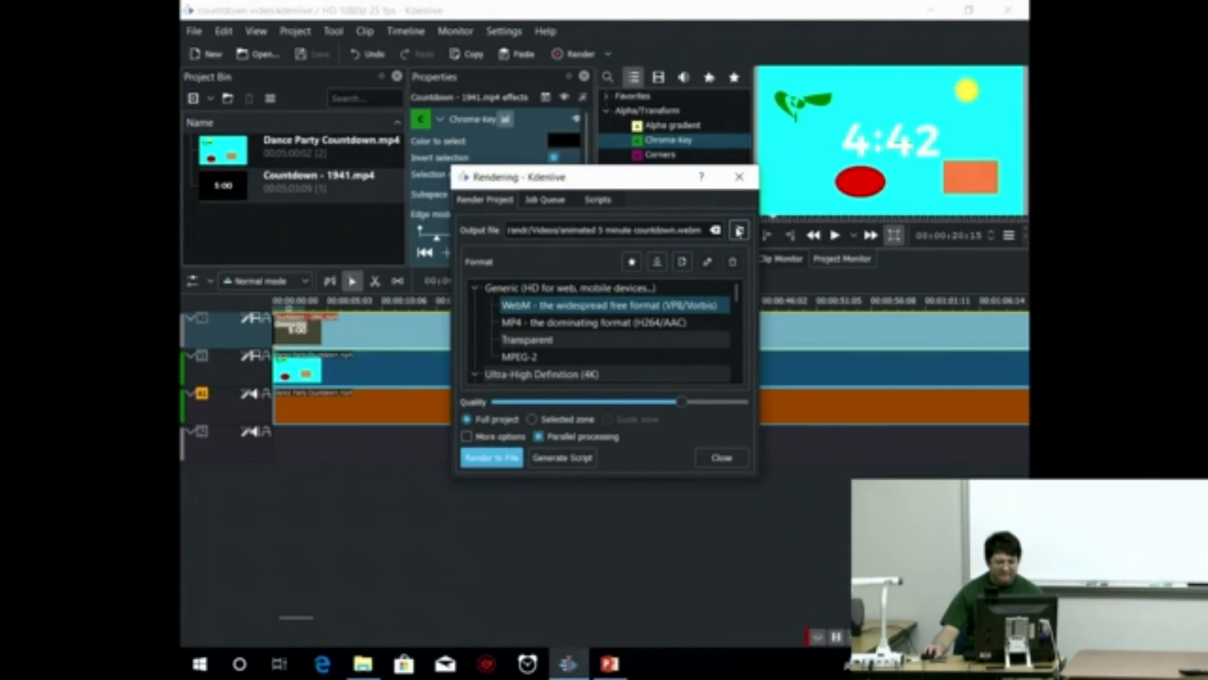
Render the full project in the MP4 (H264/AAC) format to the USB drive (E:) as animated test.mp4
left_click(538, 323)
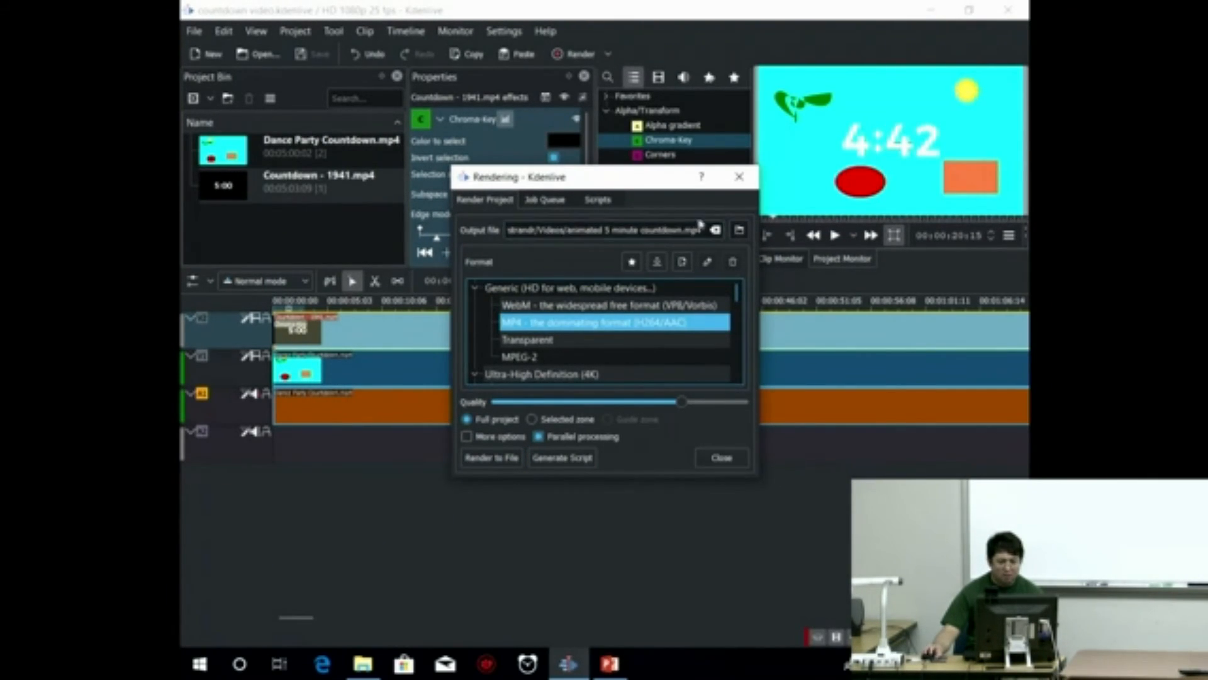
left_click(678, 230)
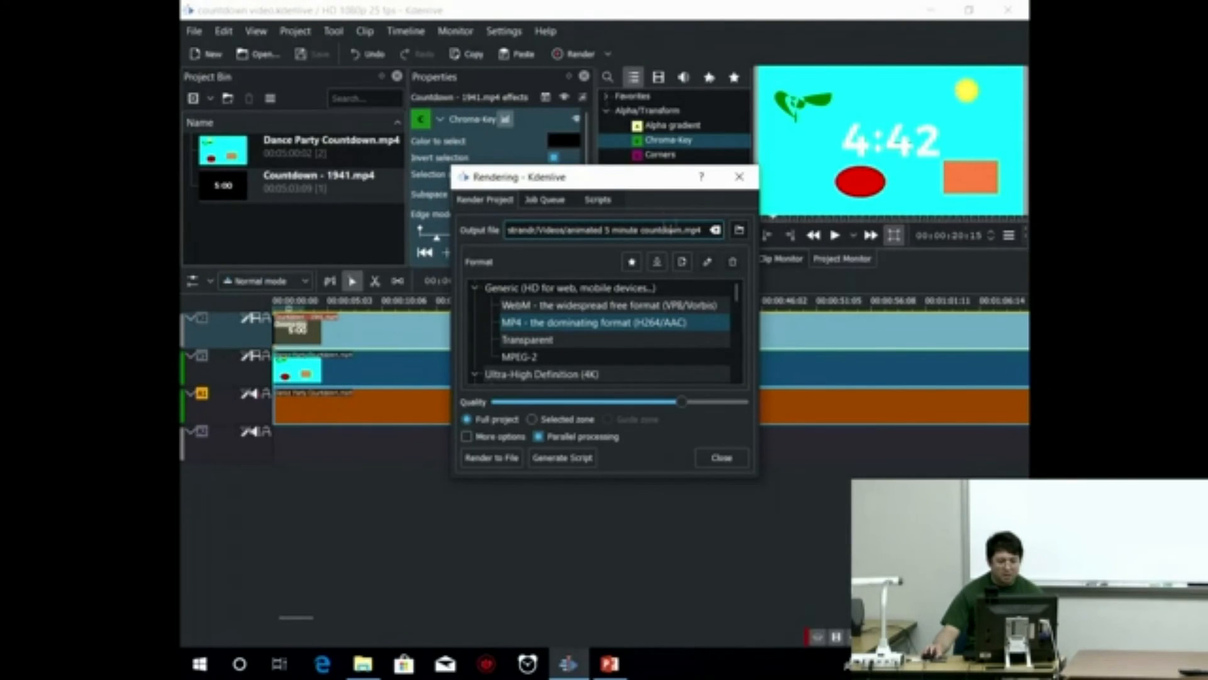
left_click(739, 230)
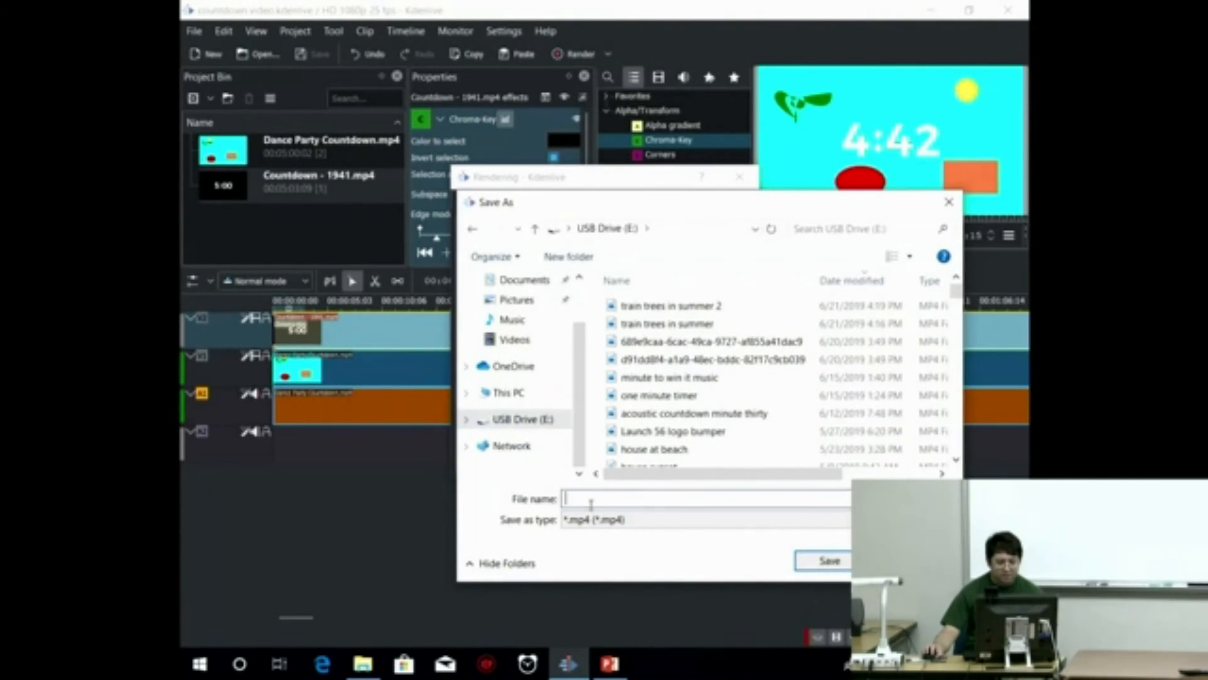
type("a")
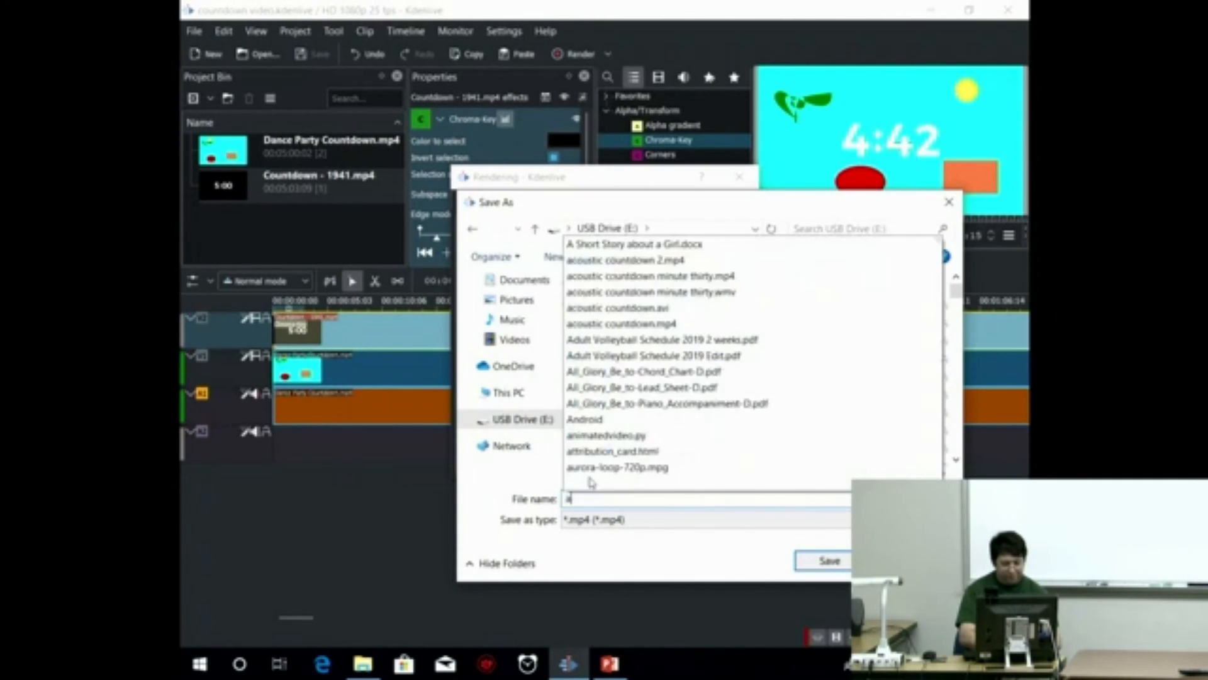
type("nimated tex")
type(" test")
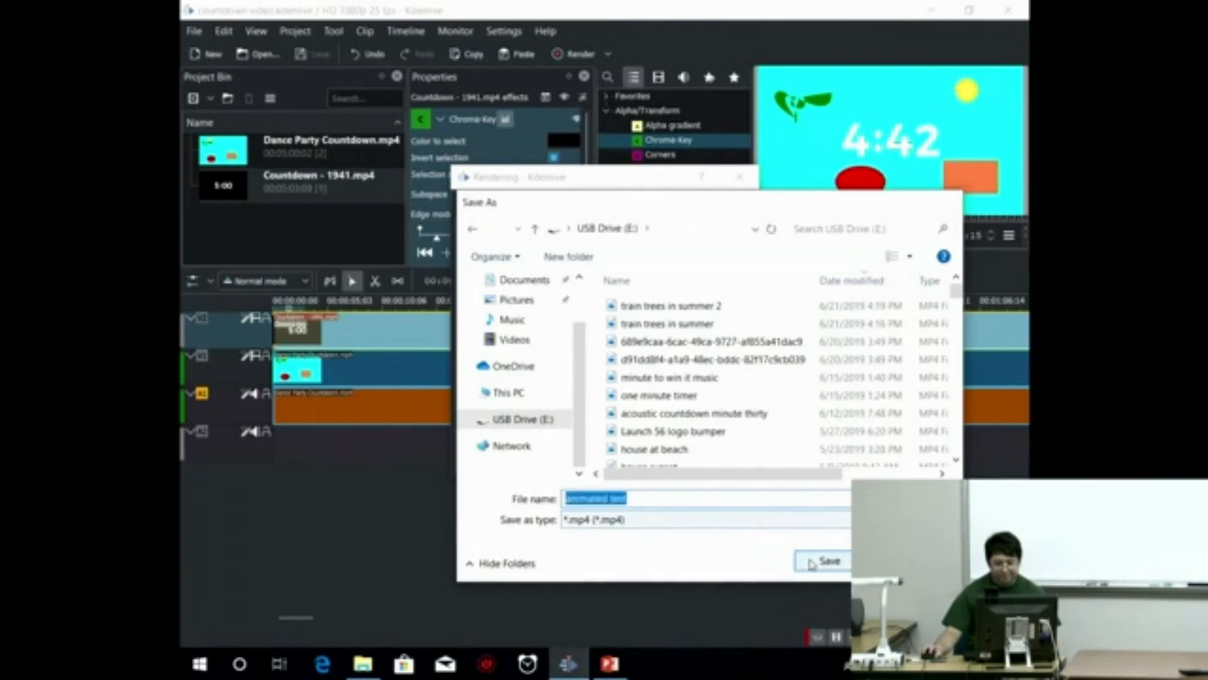
left_click(812, 563)
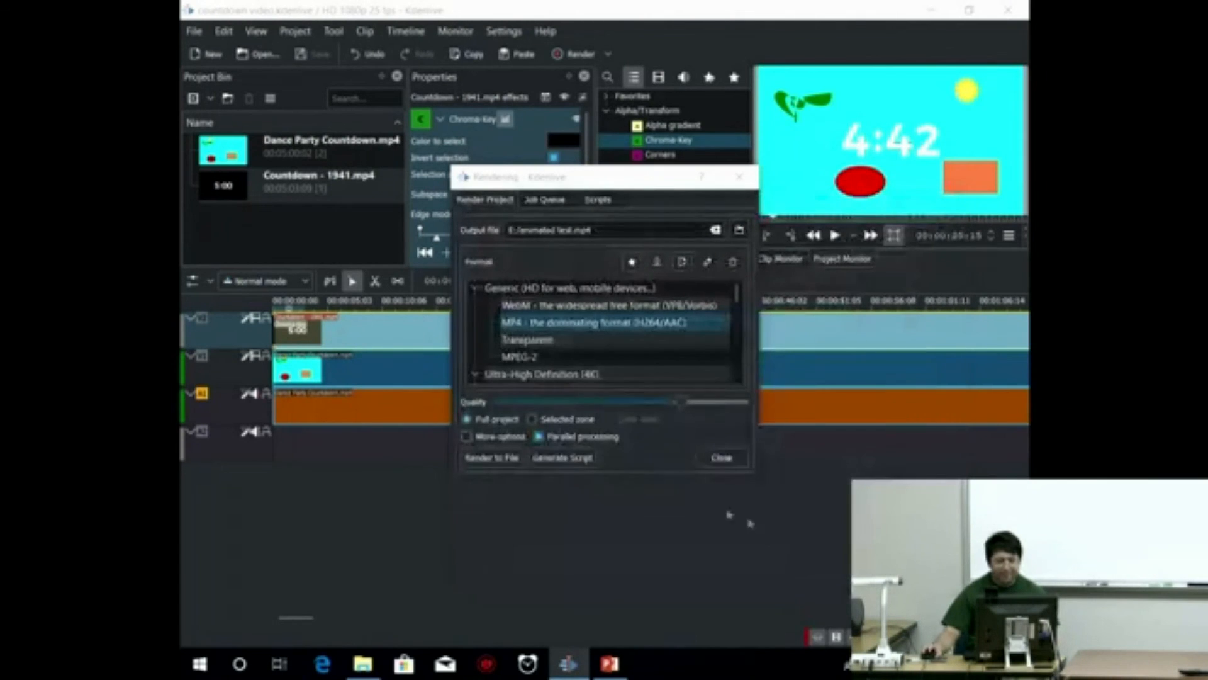
left_click(498, 459)
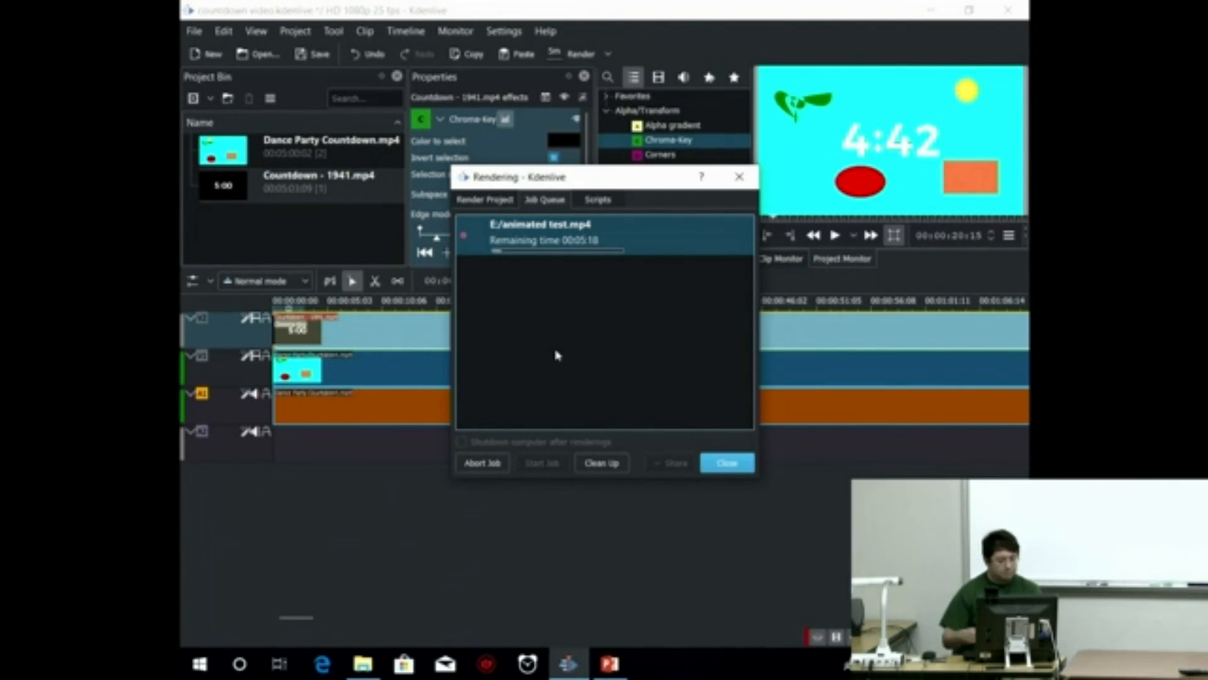
Switch to the Kdenlive Video Editor Tutorial in PowerPoint and start the slide show from the Questions? slide
left_click(622, 672)
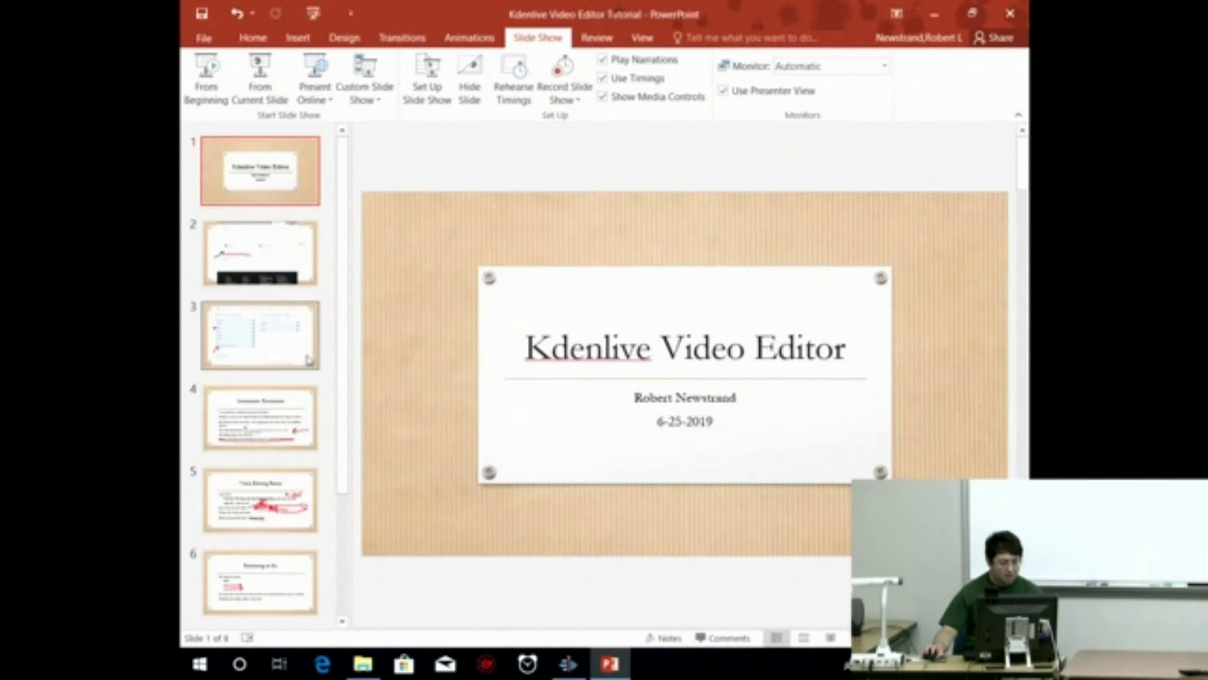
scroll(264, 491, "down", 3)
left_click(240, 576)
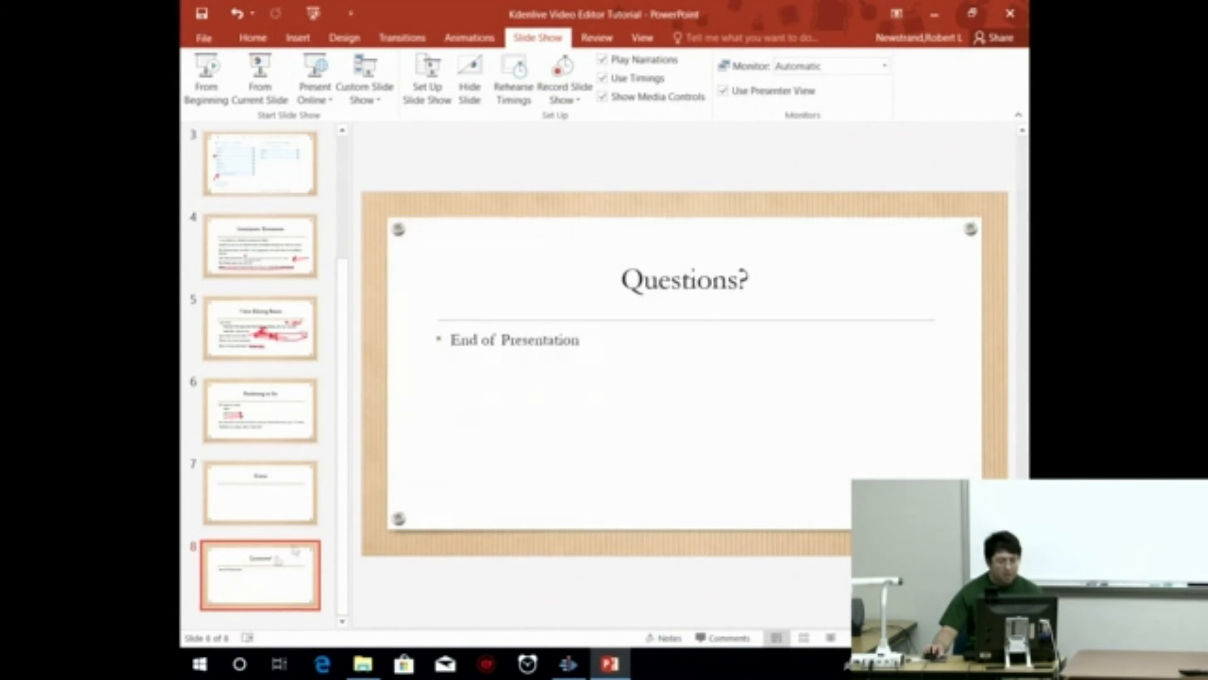
left_click(268, 94)
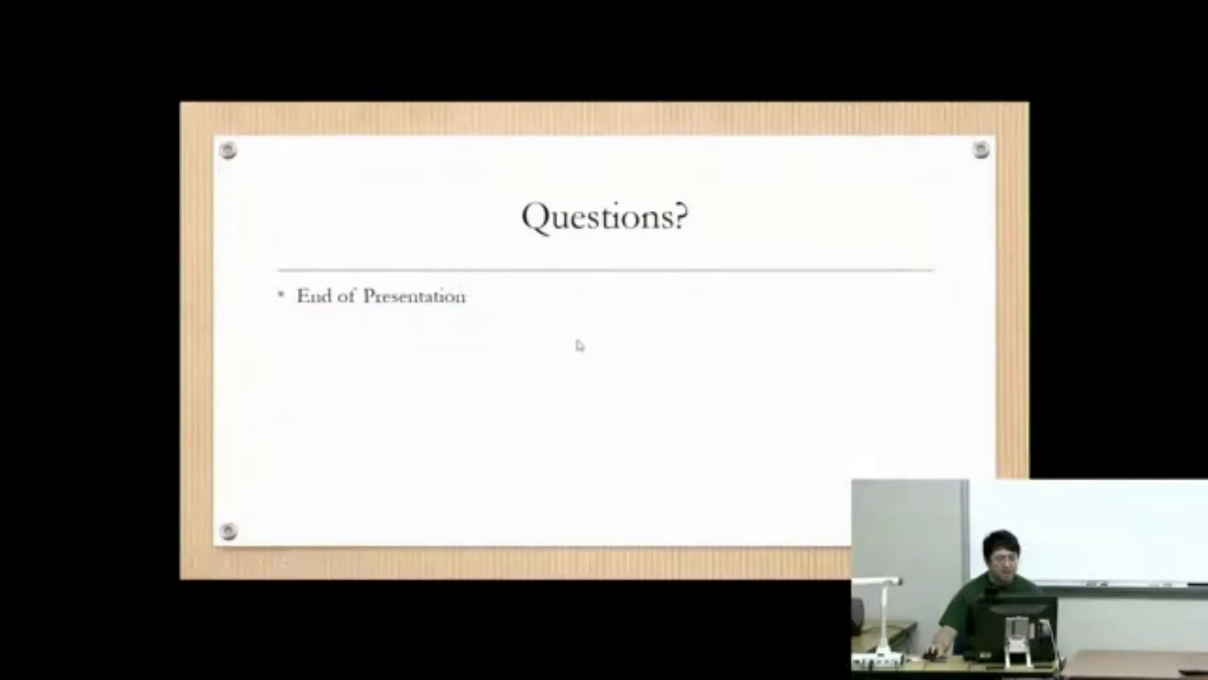